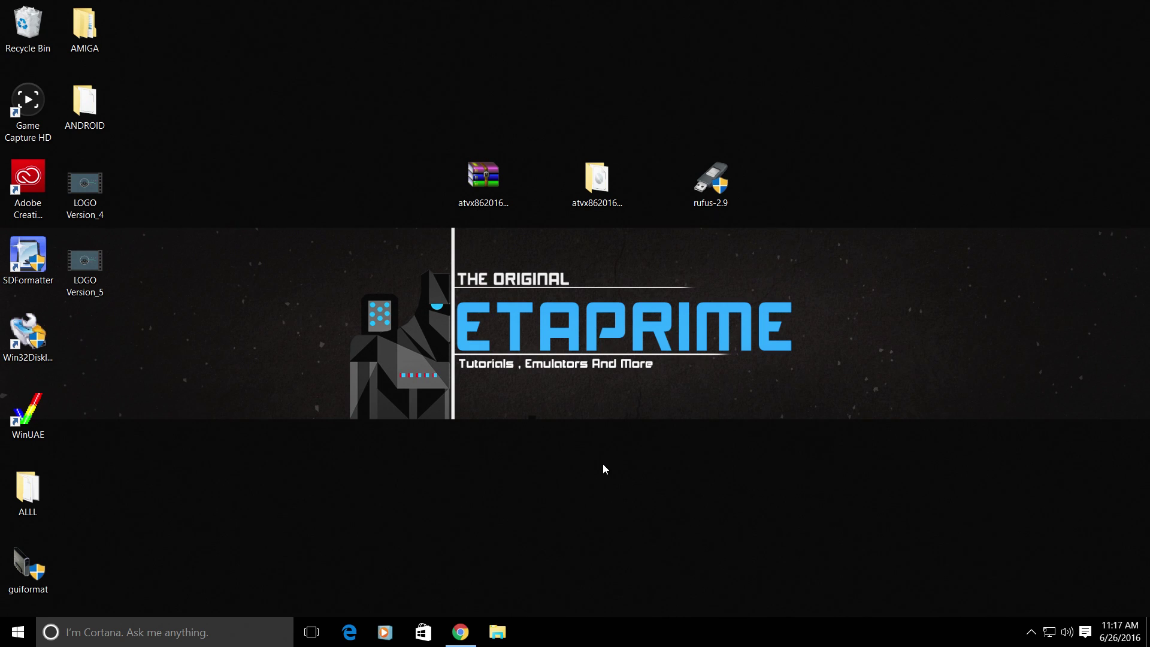
Bring Chrome forward and scroll the blog down to the Android TV x86 build 2 post
{"action": "left_click", "coordinate": [460, 632]}
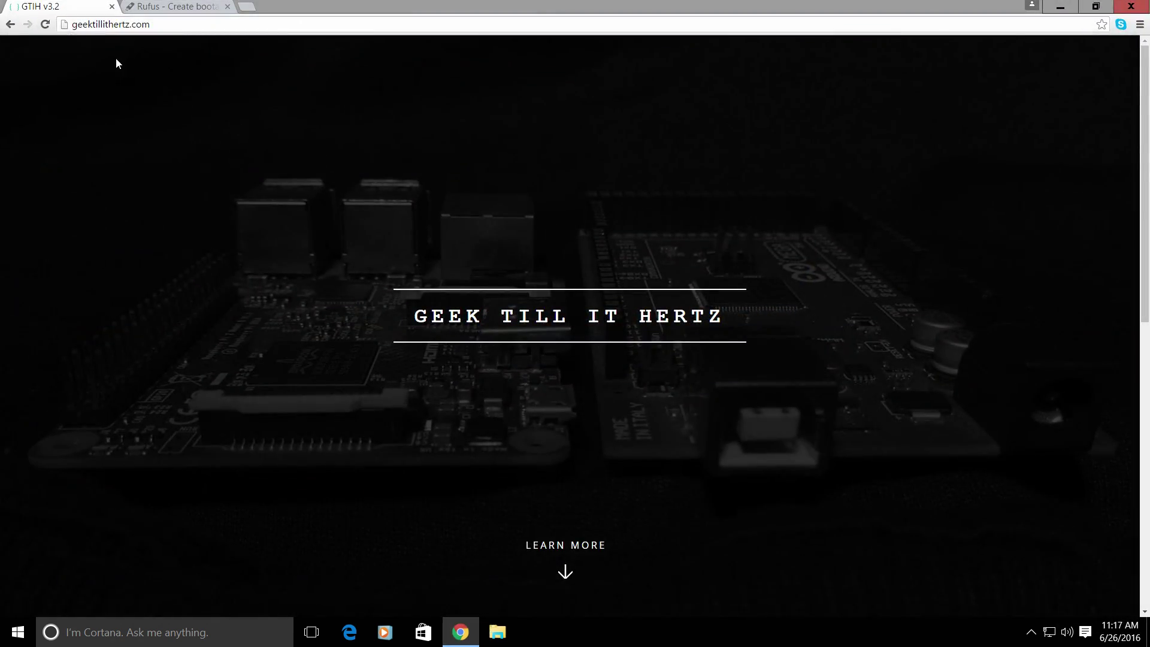
{"action": "scroll", "coordinate": [487, 389], "scroll_direction": "down", "scroll_amount": 6}
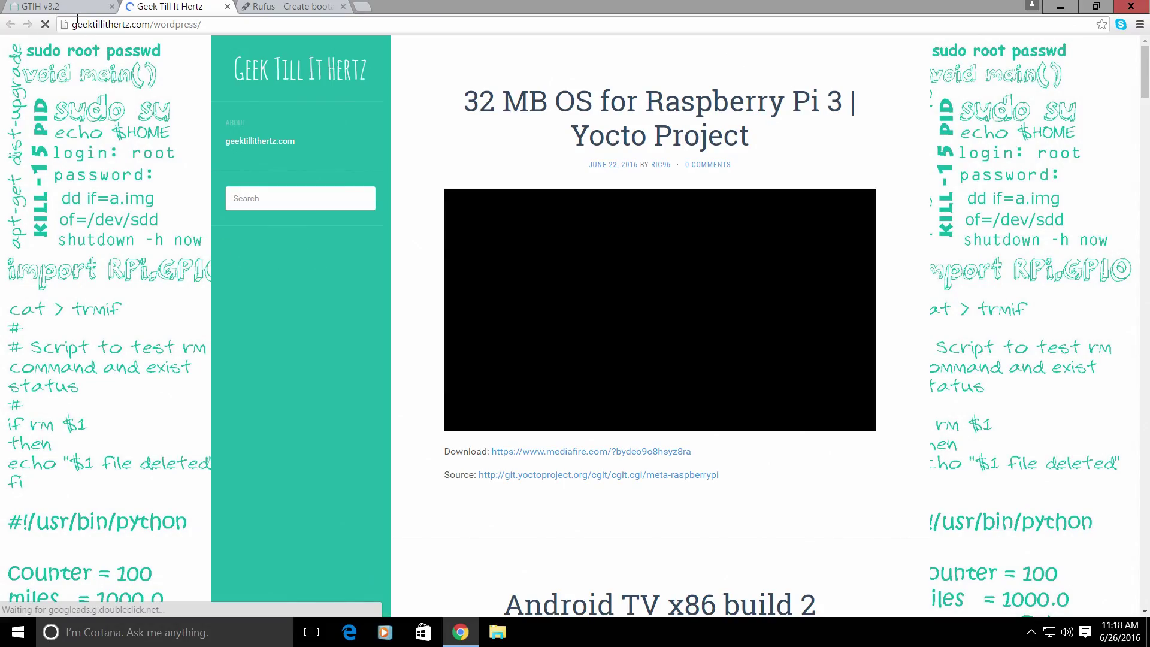
{"action": "scroll", "coordinate": [721, 236], "scroll_direction": "down", "scroll_amount": 4}
{"action": "scroll", "coordinate": [721, 235], "scroll_direction": "down", "scroll_amount": 4}
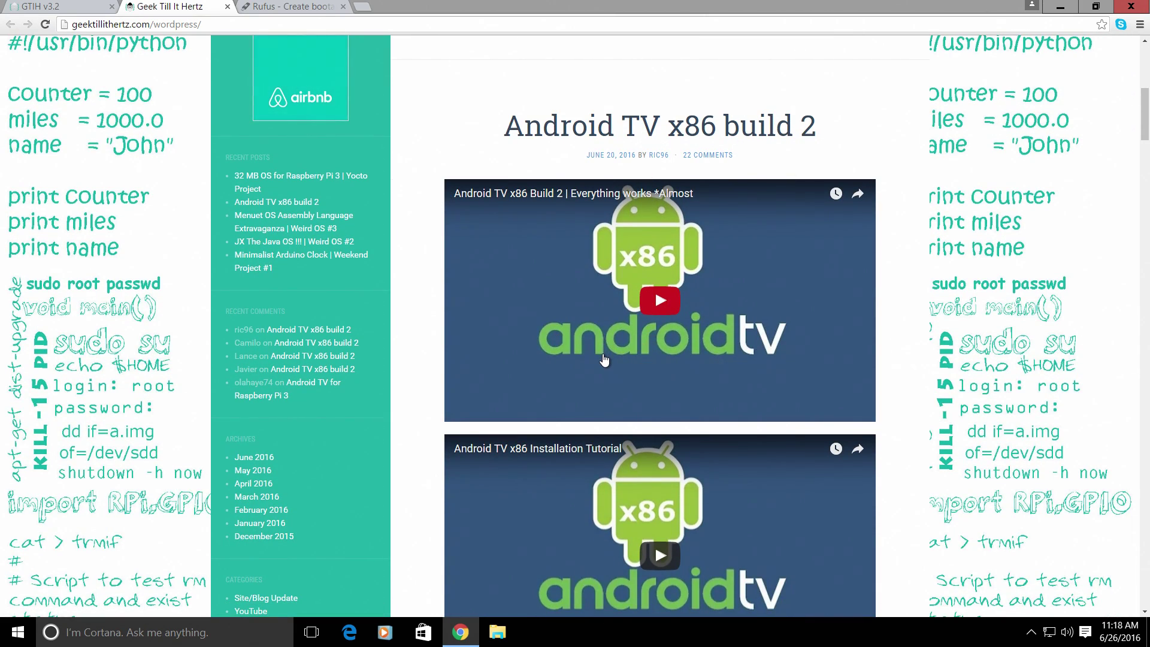
{"action": "scroll", "coordinate": [604, 354], "scroll_direction": "down", "scroll_amount": 1}
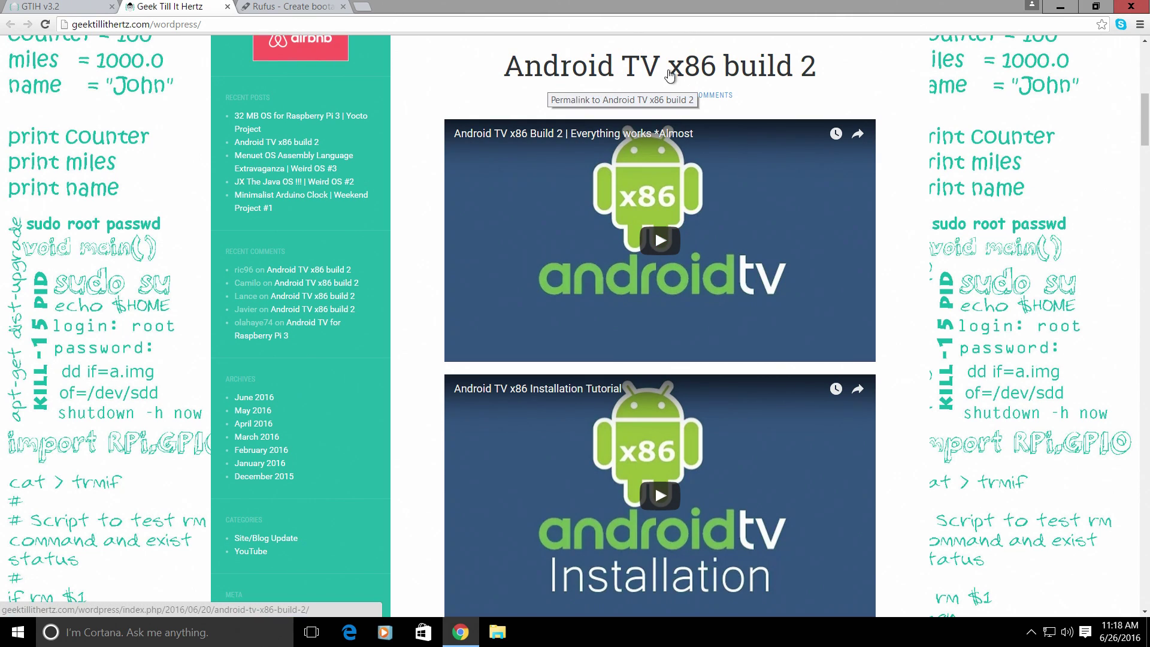
{"action": "scroll", "coordinate": [727, 303], "scroll_direction": "down", "scroll_amount": 5}
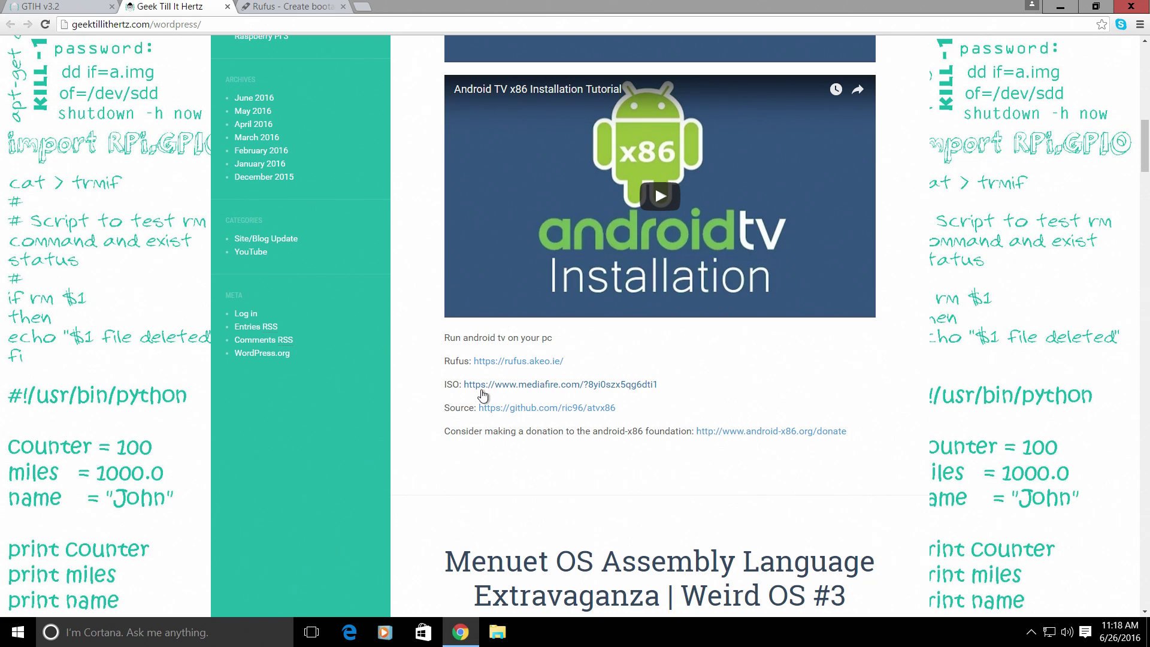
Open the MediaFire download for atvx8620160620.iso.bz2, then switch to the rufus.akeo.ie tab
{"action": "left_click", "coordinate": [530, 386]}
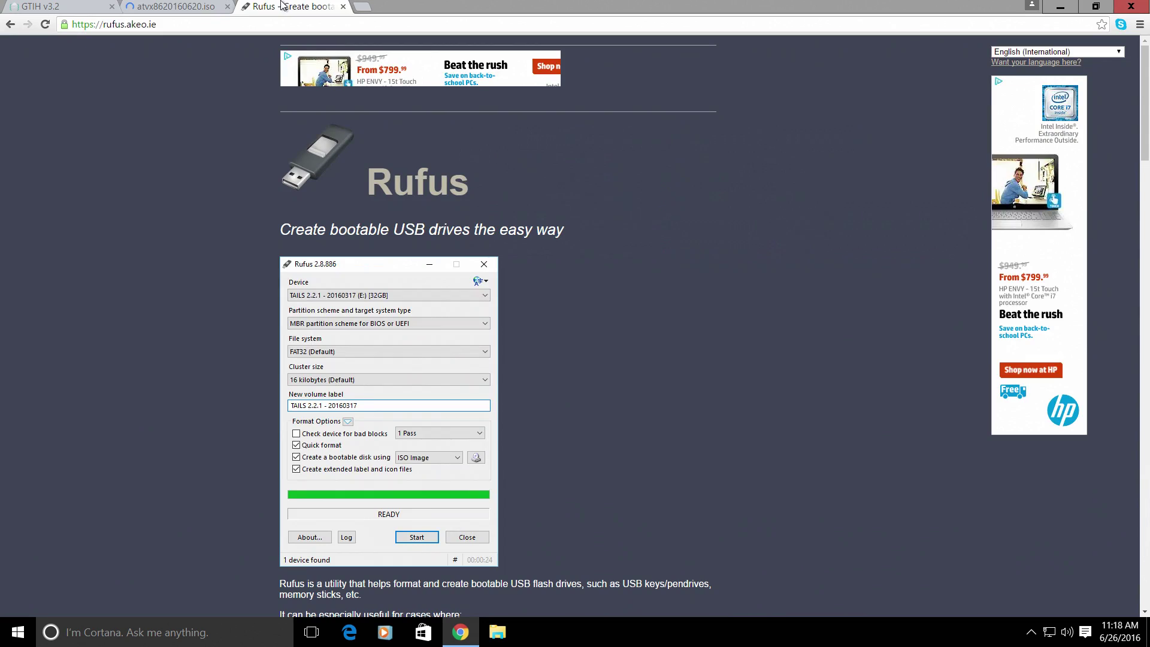
{"action": "left_click", "coordinate": [282, 7]}
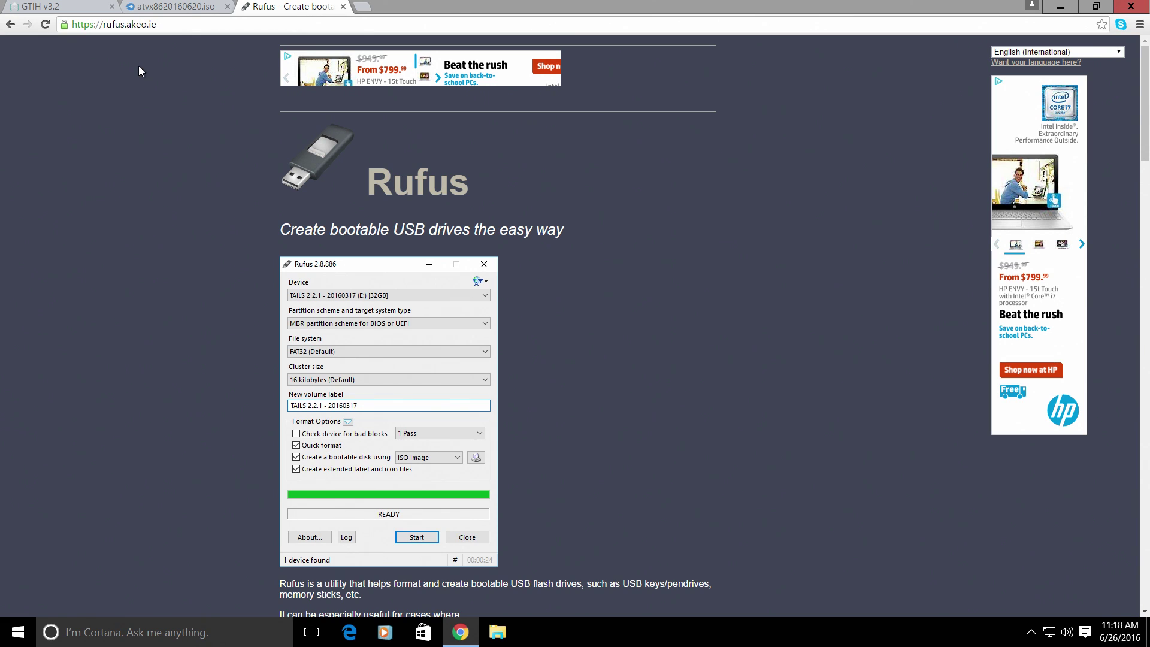
Scroll the Rufus page to the Download section offering Rufus 2.9 (911 KB)
{"action": "scroll", "coordinate": [139, 106], "scroll_direction": "down", "scroll_amount": 2}
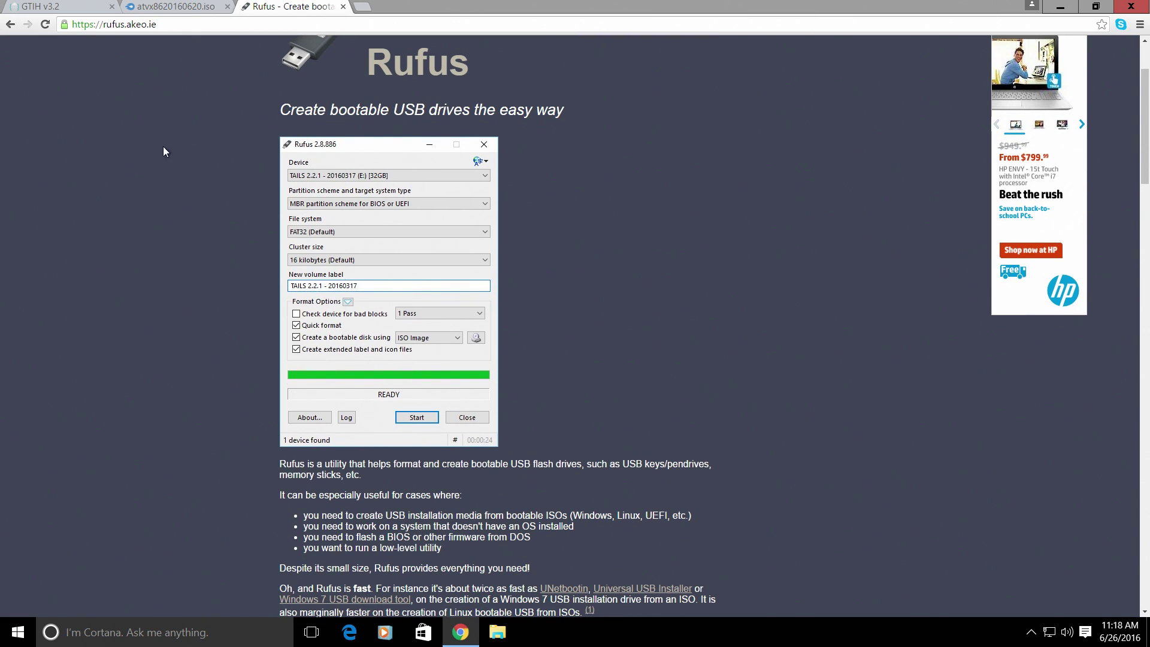
{"action": "scroll", "coordinate": [180, 179], "scroll_direction": "up", "scroll_amount": 2}
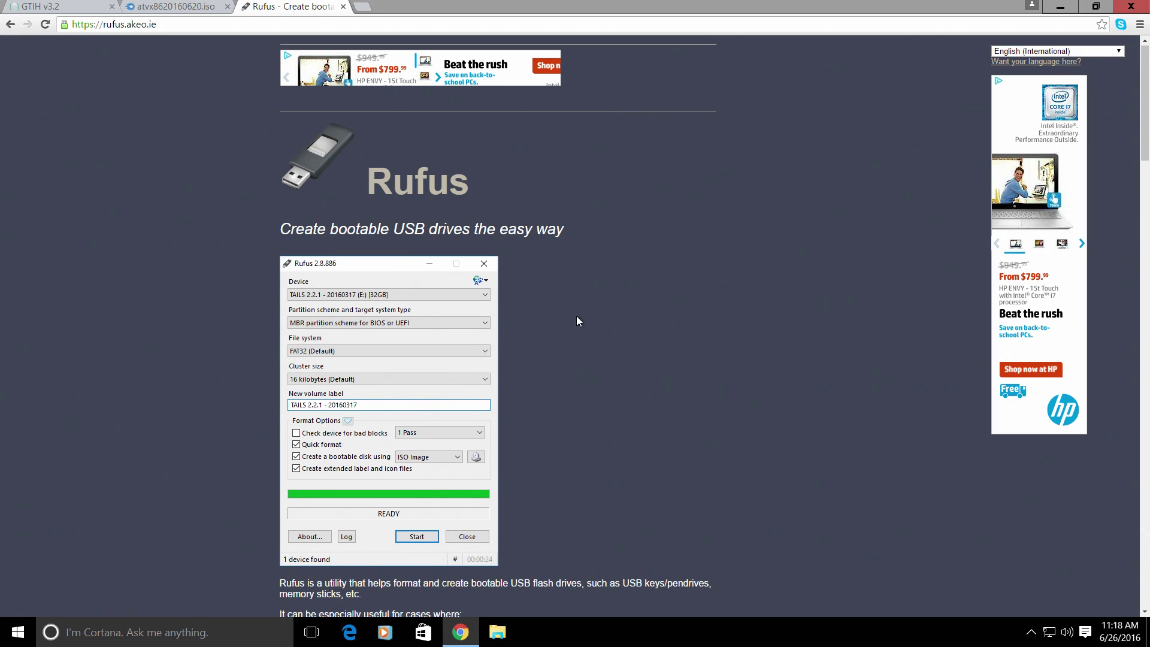
{"action": "scroll", "coordinate": [541, 367], "scroll_direction": "down", "scroll_amount": 5}
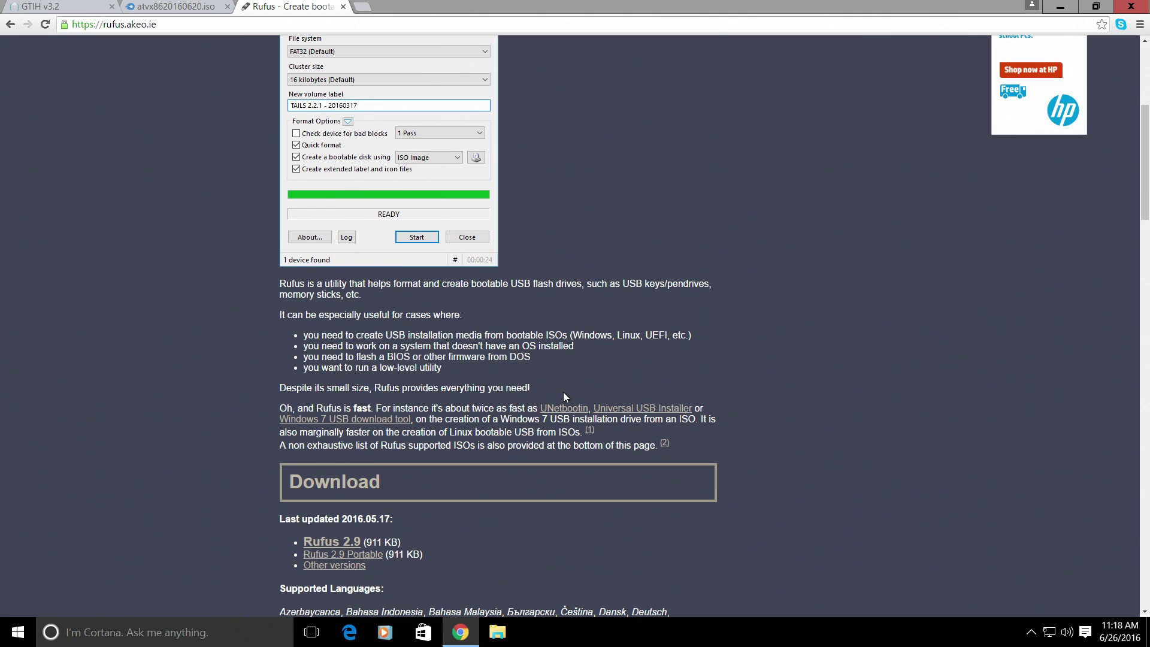
{"action": "scroll", "coordinate": [563, 396], "scroll_direction": "down", "scroll_amount": 2}
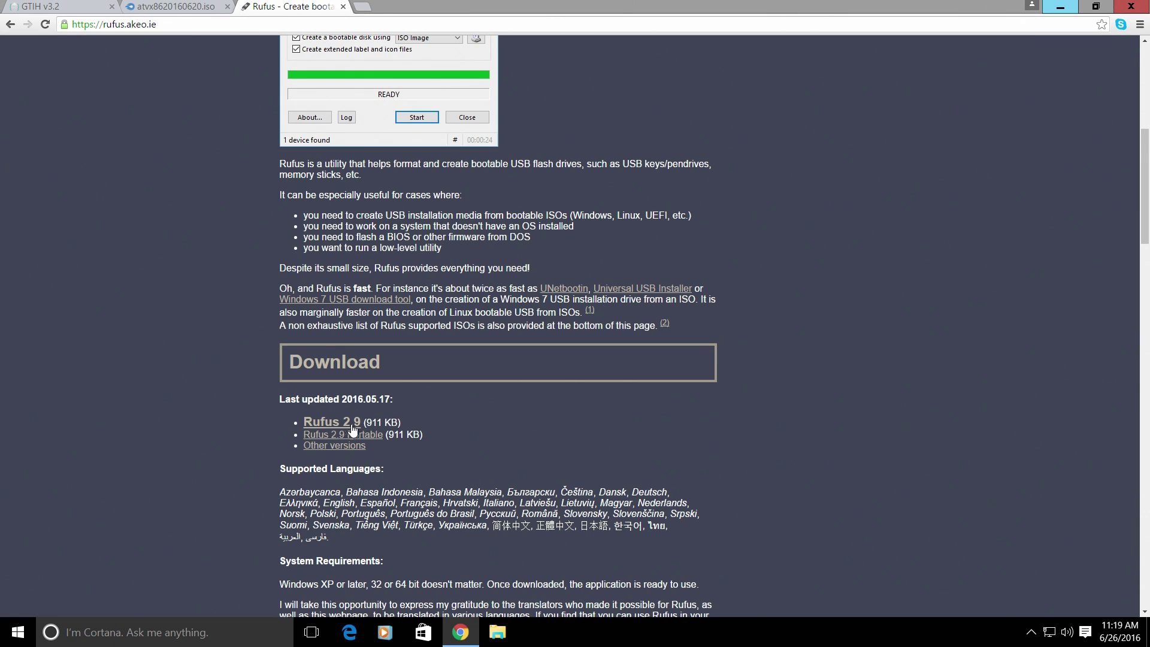
{"action": "left_click", "coordinate": [1064, 8]}
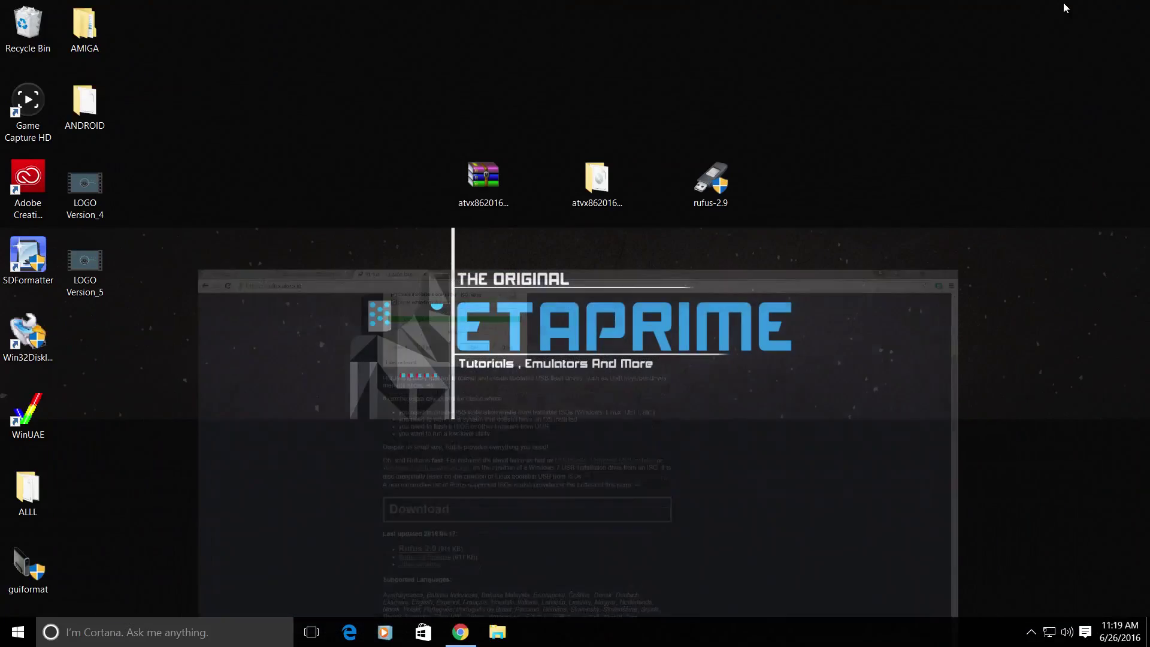
{"action": "left_click", "coordinate": [472, 198]}
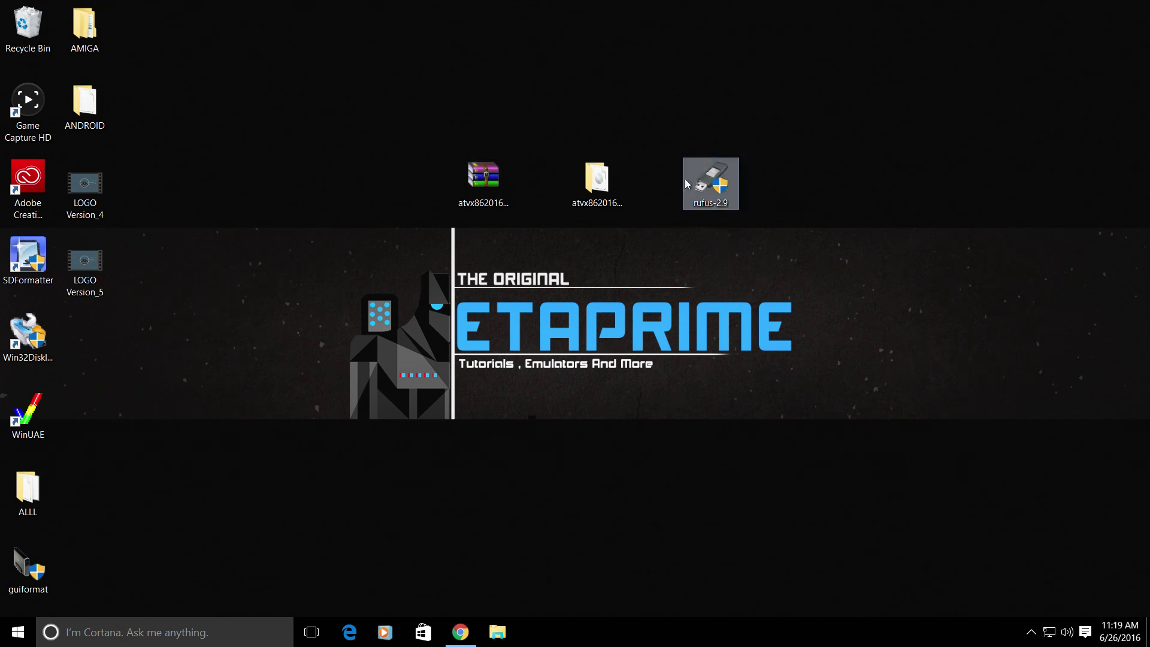
{"action": "right_click", "coordinate": [488, 186]}
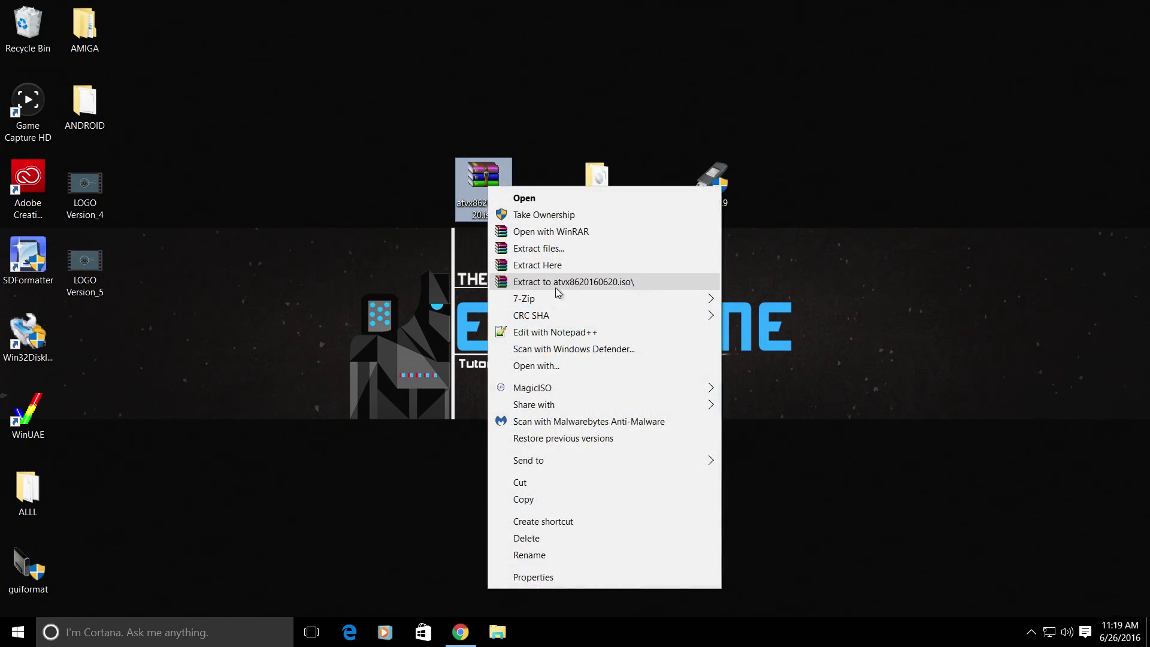
{"action": "left_click", "coordinate": [815, 259]}
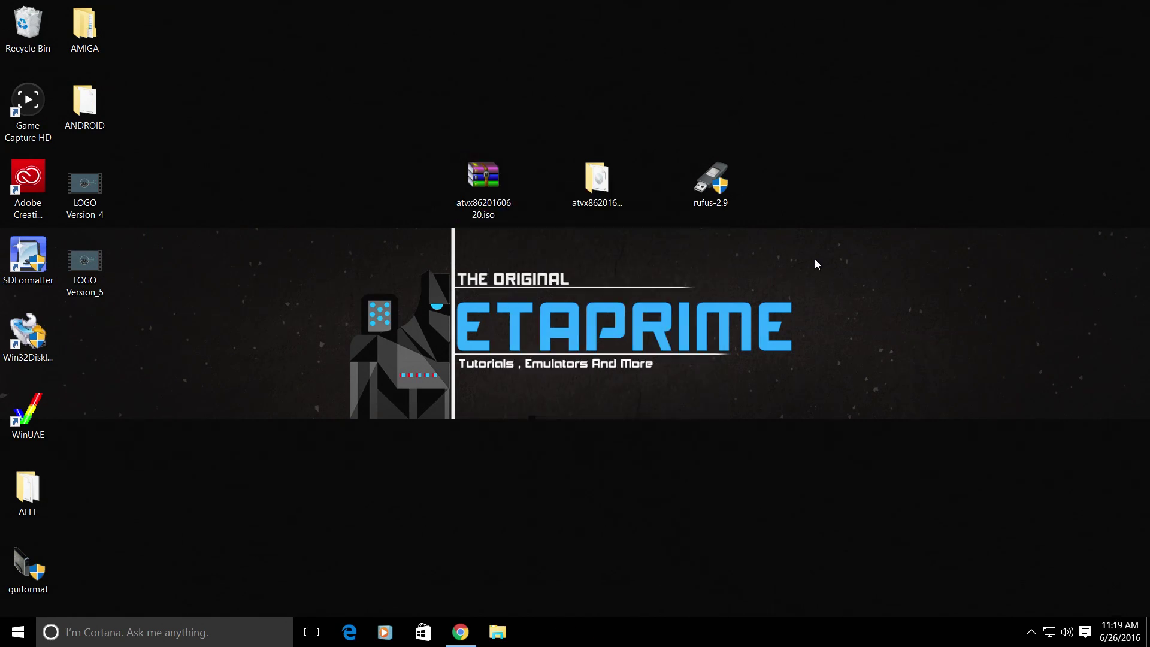
{"action": "double_click", "coordinate": [588, 192]}
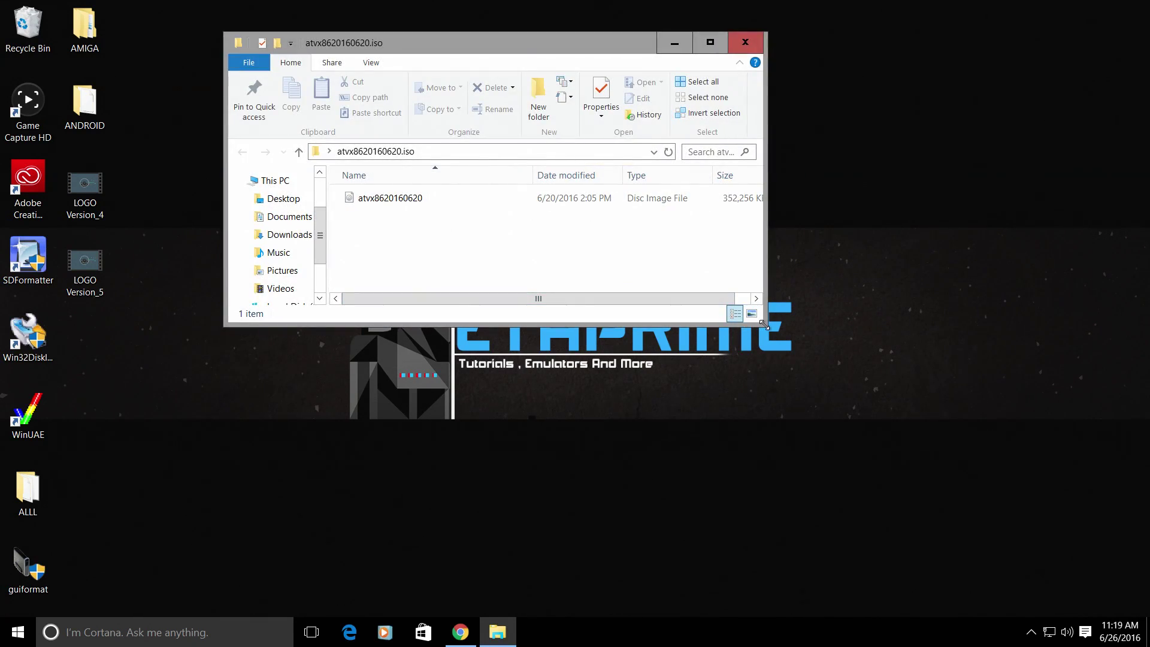
{"action": "left_click_drag", "start_coordinate": [764, 325], "coordinate": [1016, 461]}
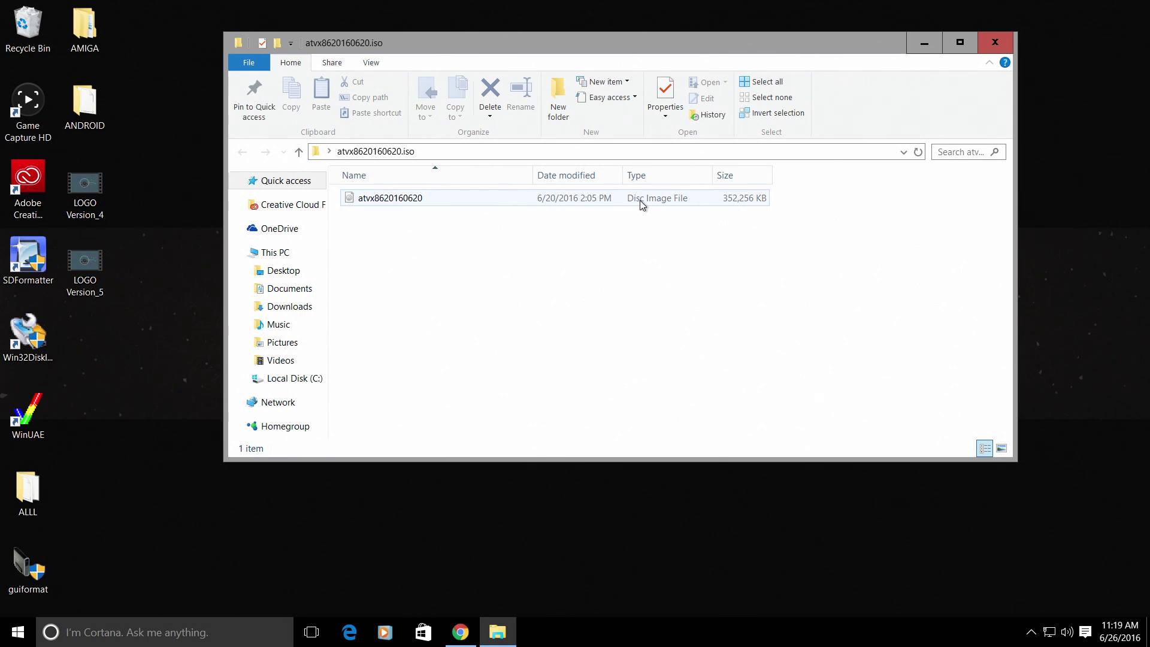
{"action": "left_click", "coordinate": [986, 38]}
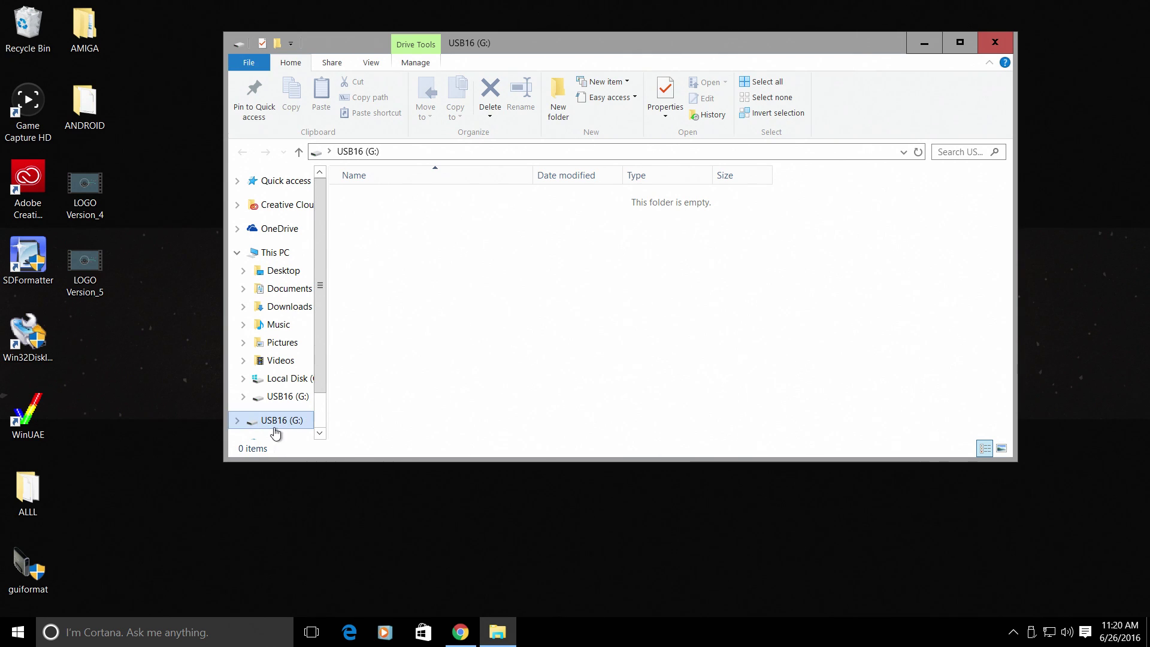
Close the empty USB16 (G:) window, launch Rufus with admin rights, and target USB16 (G:) [16GB]
{"action": "left_click", "coordinate": [995, 42]}
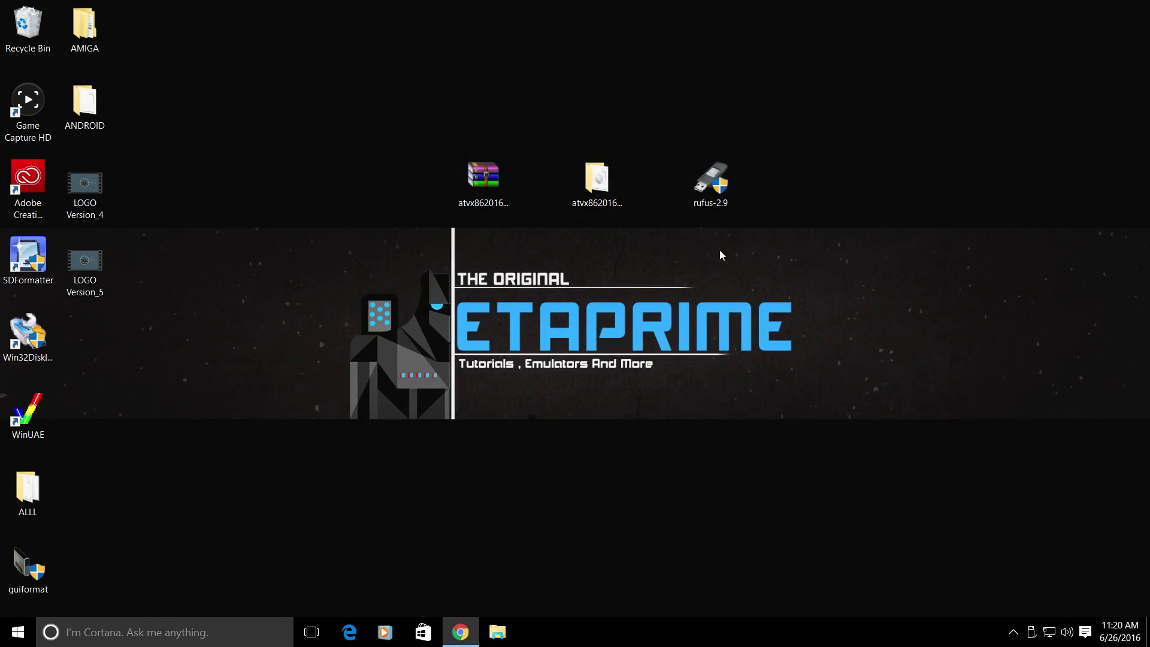
{"action": "double_click", "coordinate": [708, 191]}
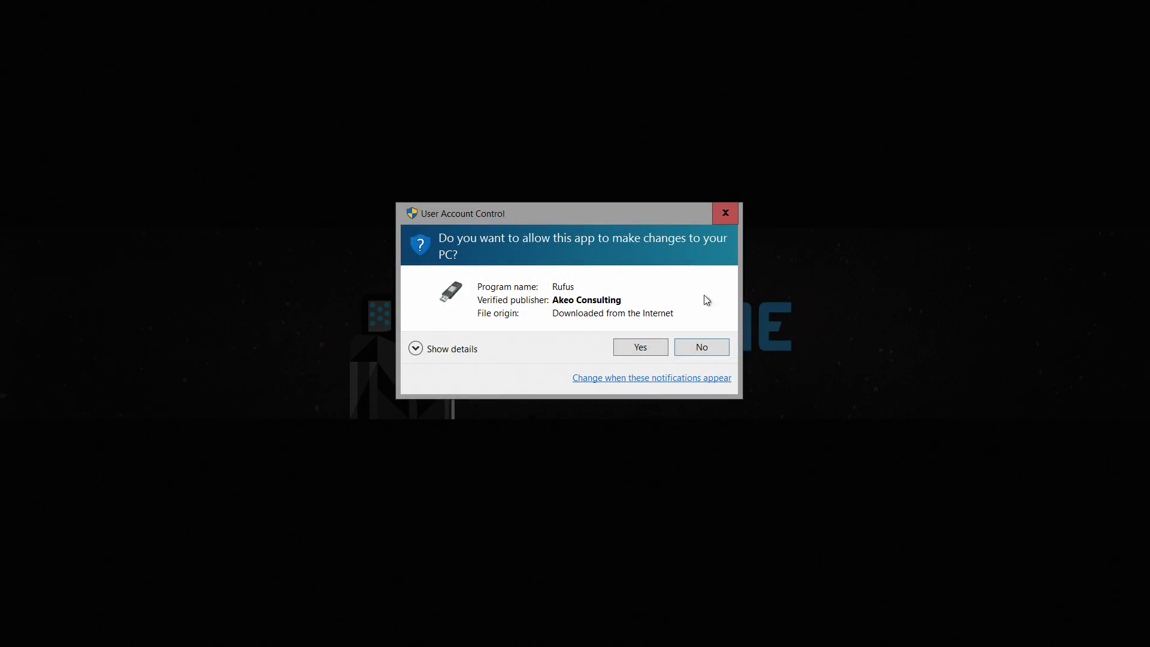
{"action": "left_click", "coordinate": [620, 352]}
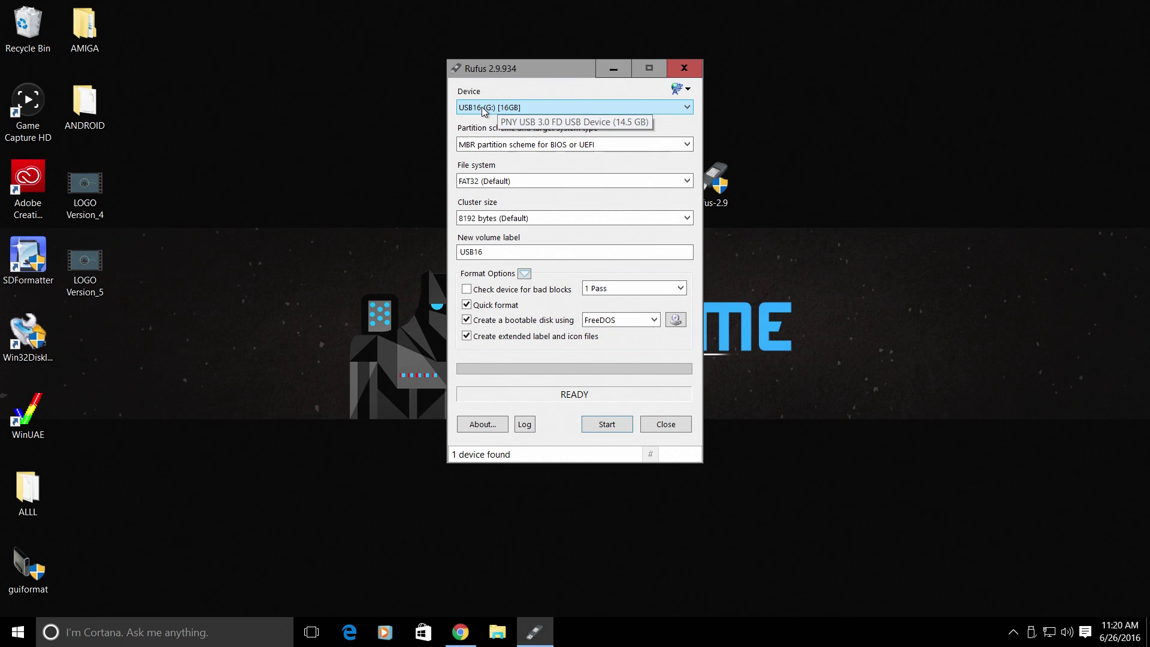
{"action": "left_click", "coordinate": [685, 111]}
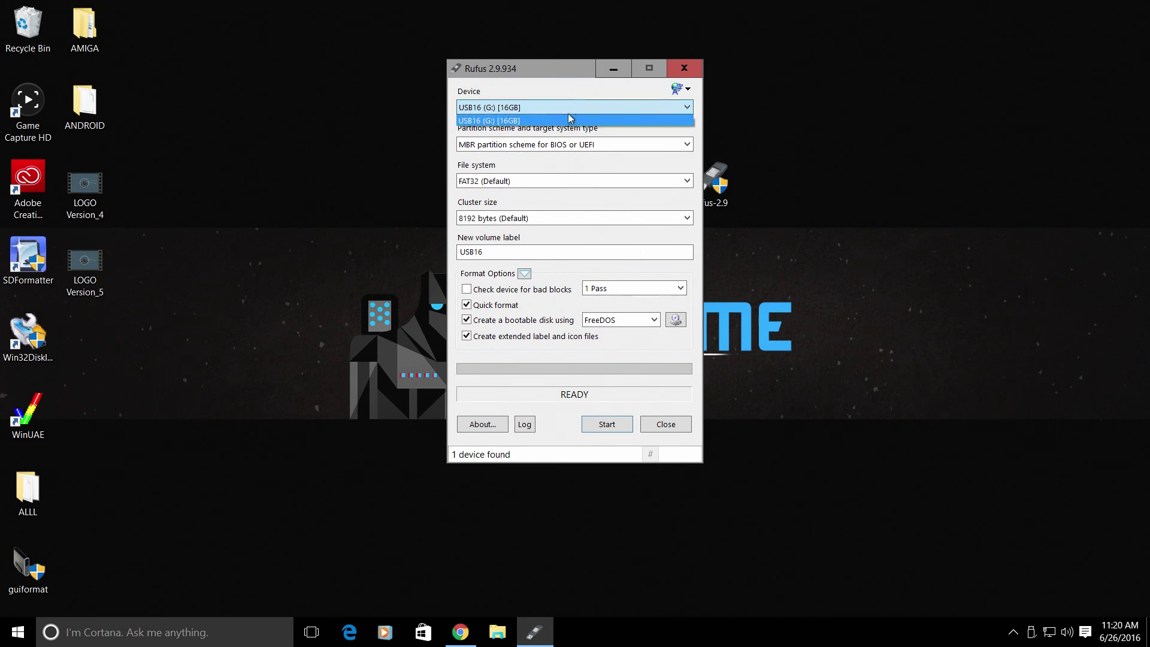
{"action": "left_click", "coordinate": [490, 122]}
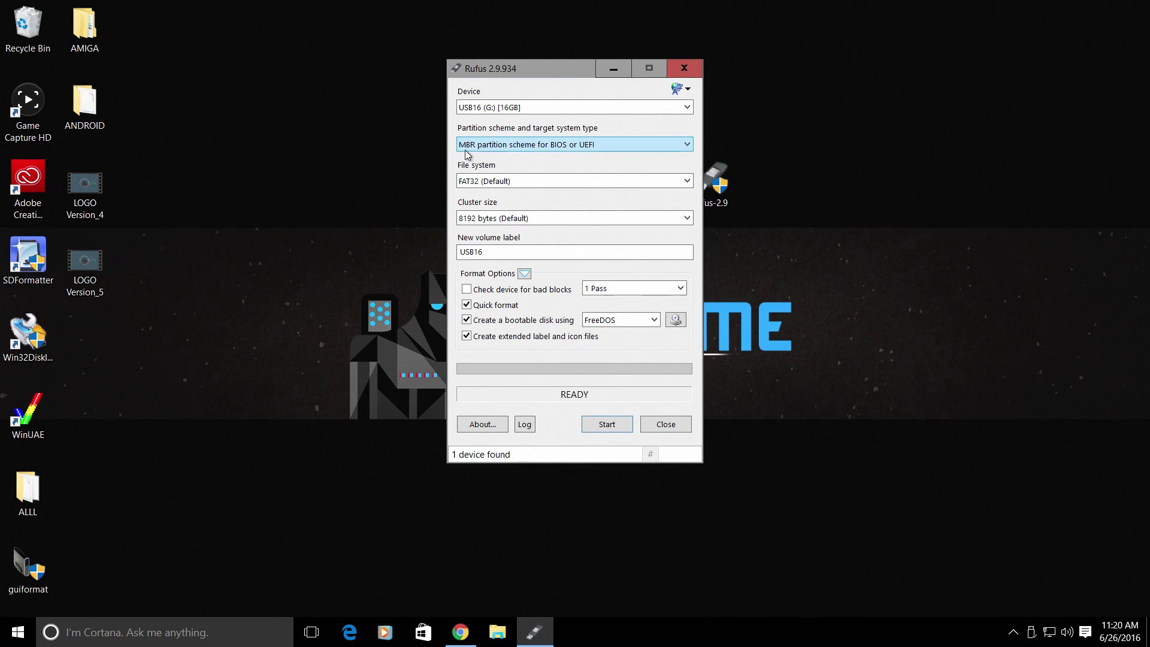
{"action": "mouse_move", "coordinate": [514, 150]}
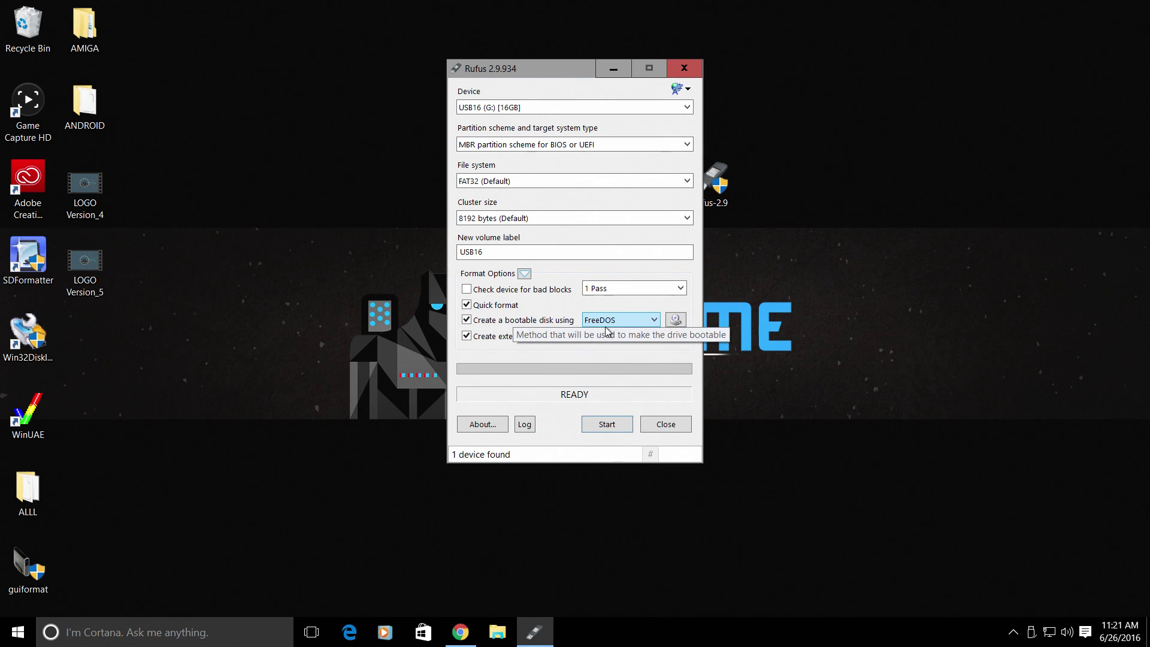
{"action": "left_click", "coordinate": [676, 320]}
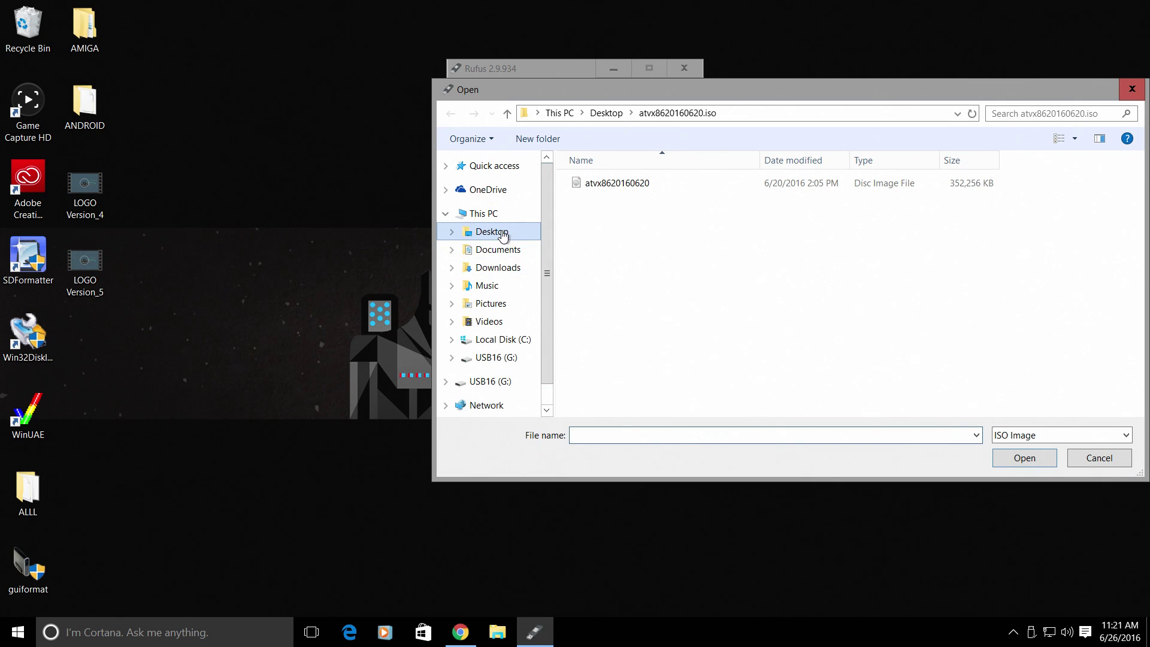
{"action": "left_click", "coordinate": [503, 232]}
{"action": "left_click", "coordinate": [618, 204]}
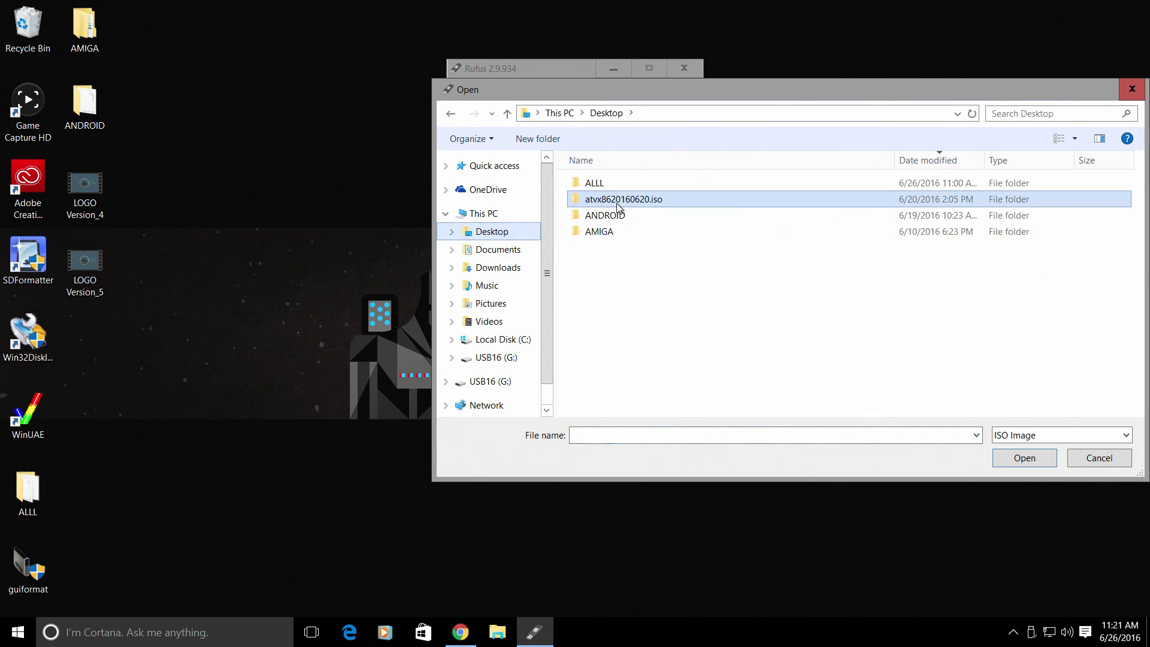
{"action": "double_click", "coordinate": [618, 205]}
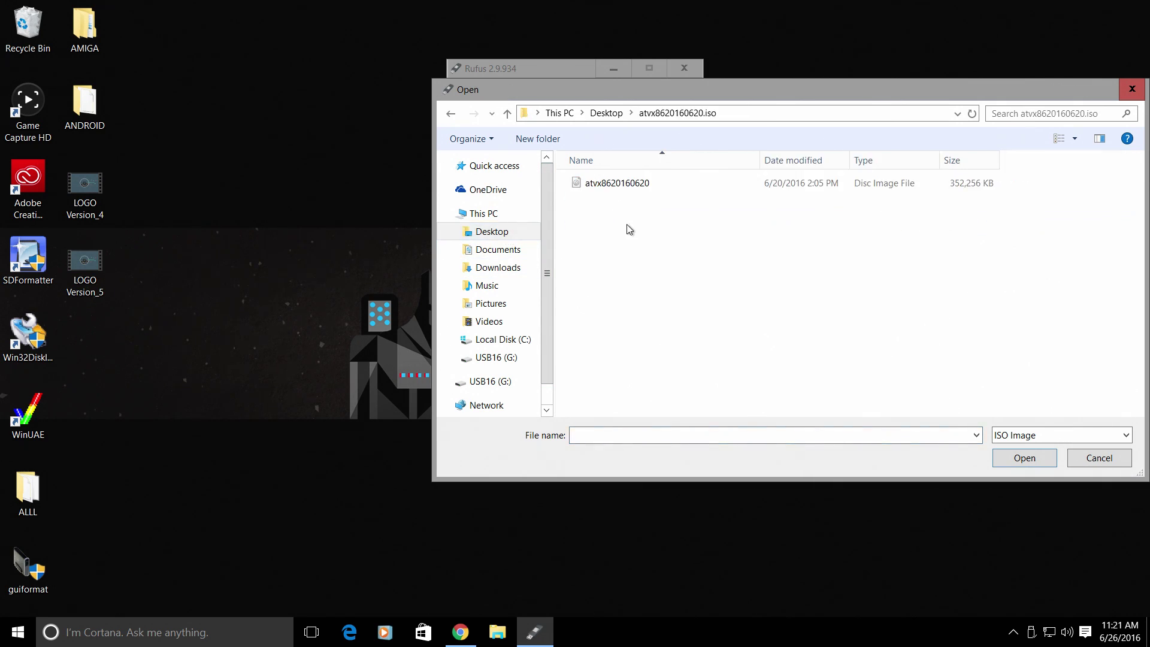
{"action": "double_click", "coordinate": [612, 186]}
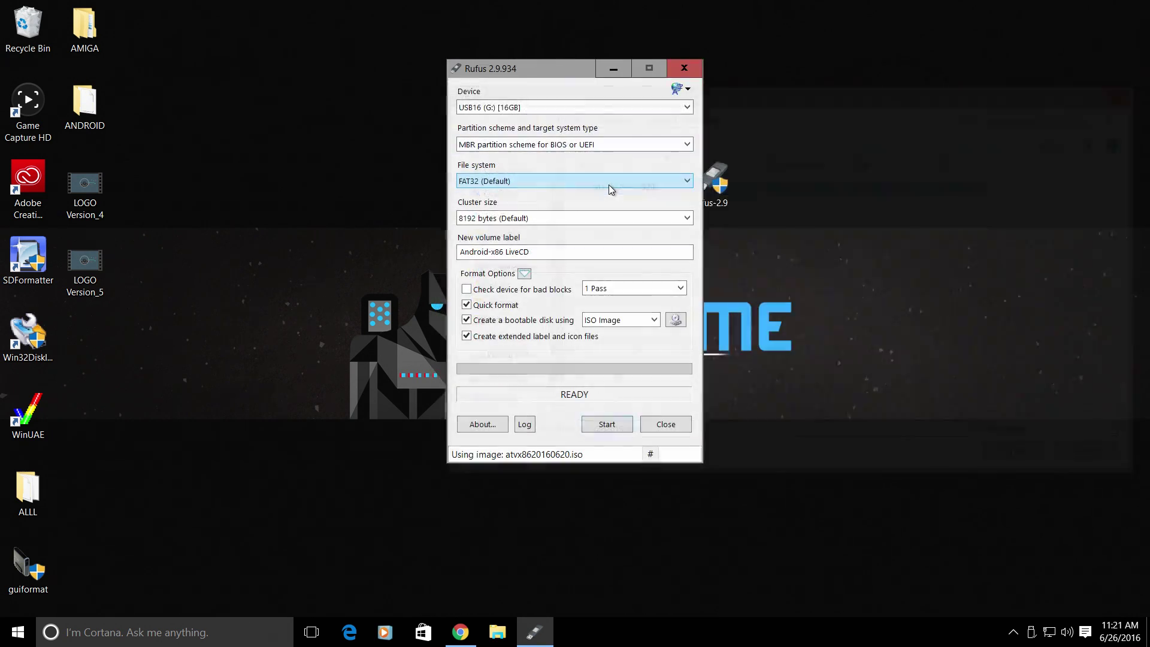
Write the image to the USB drive in ISO Image mode, accepting the data-erase warning
{"action": "left_click", "coordinate": [606, 425]}
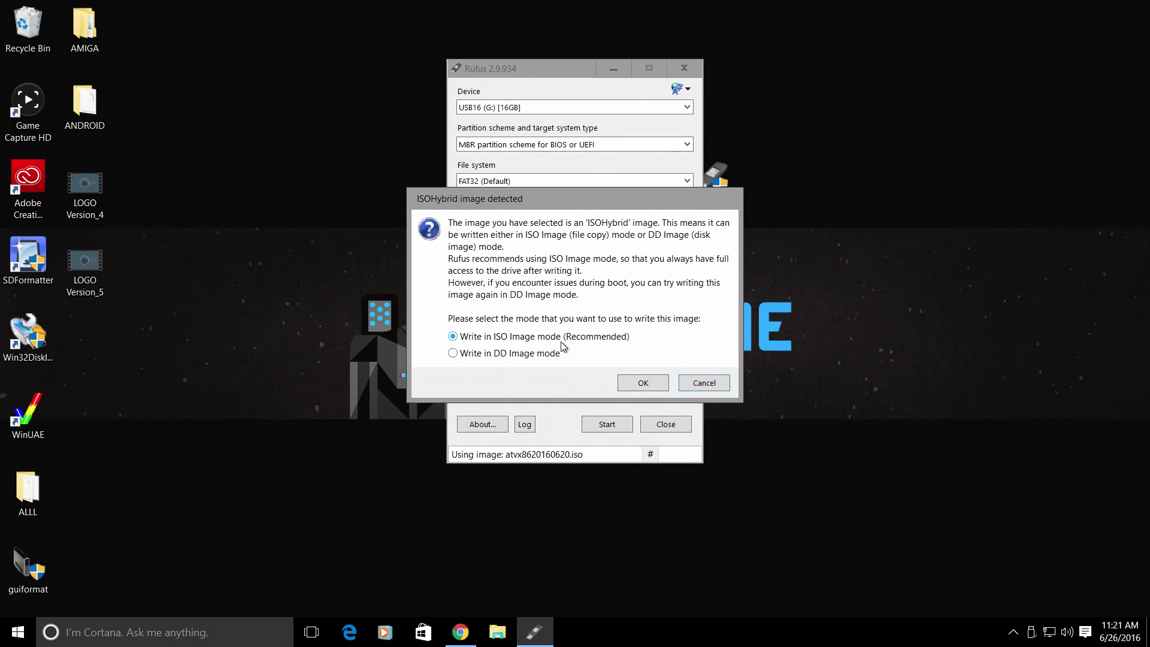
{"action": "left_click", "coordinate": [648, 385]}
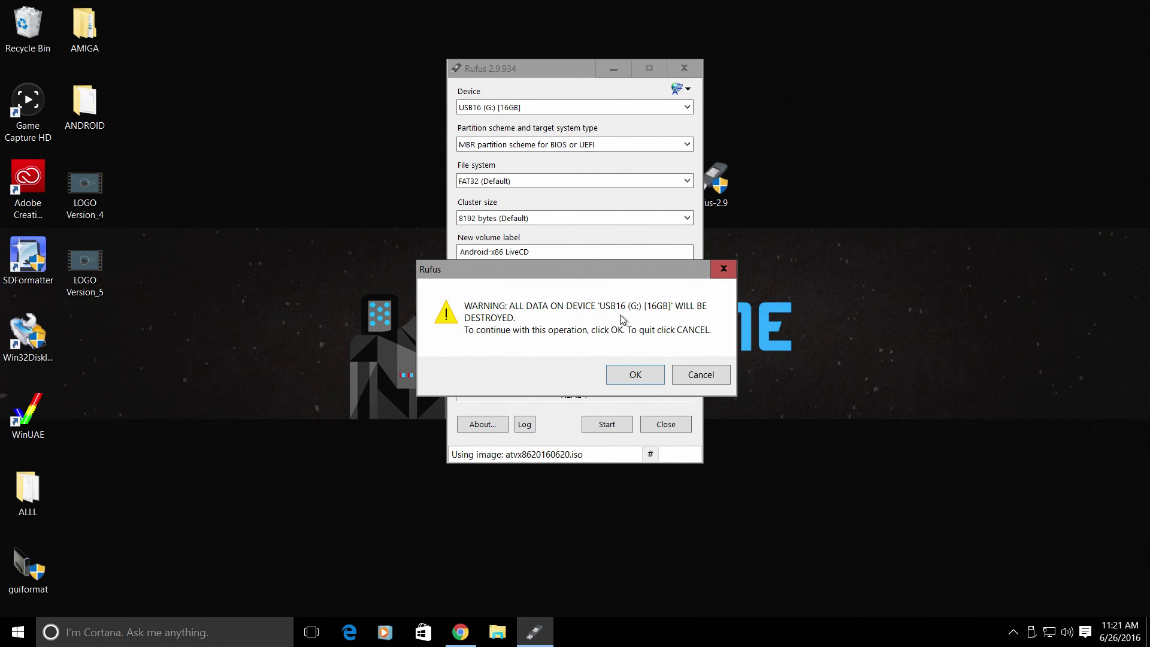
{"action": "left_click", "coordinate": [635, 375]}
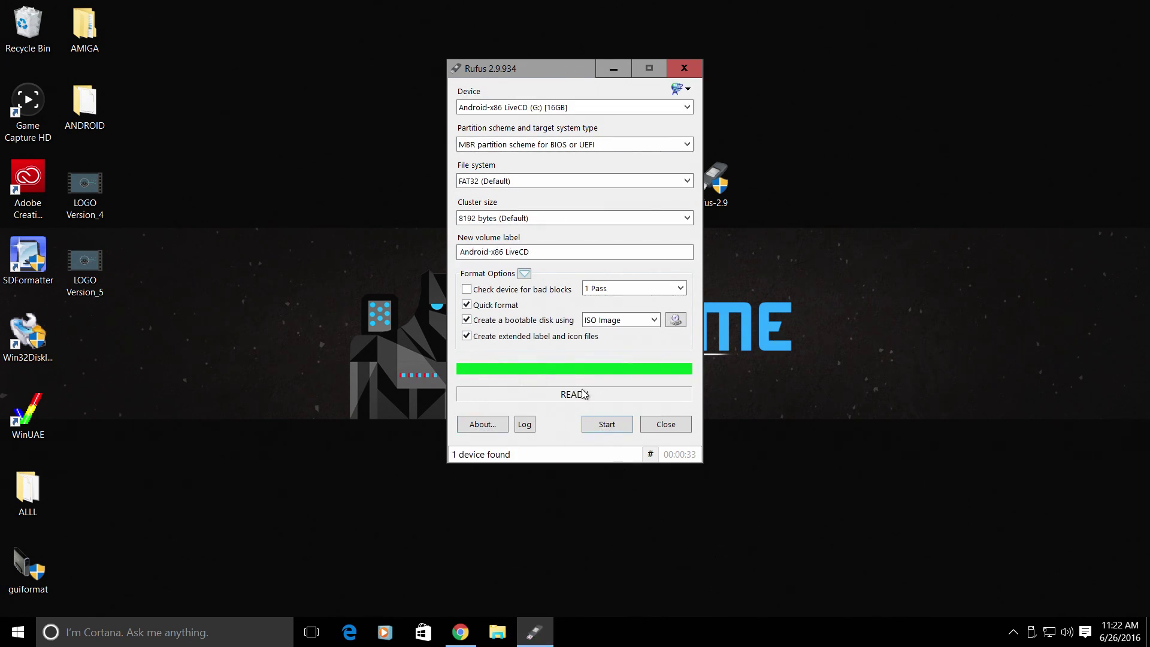
Close Rufus and restart Windows from the Start menu's Power options
{"action": "left_click", "coordinate": [684, 69]}
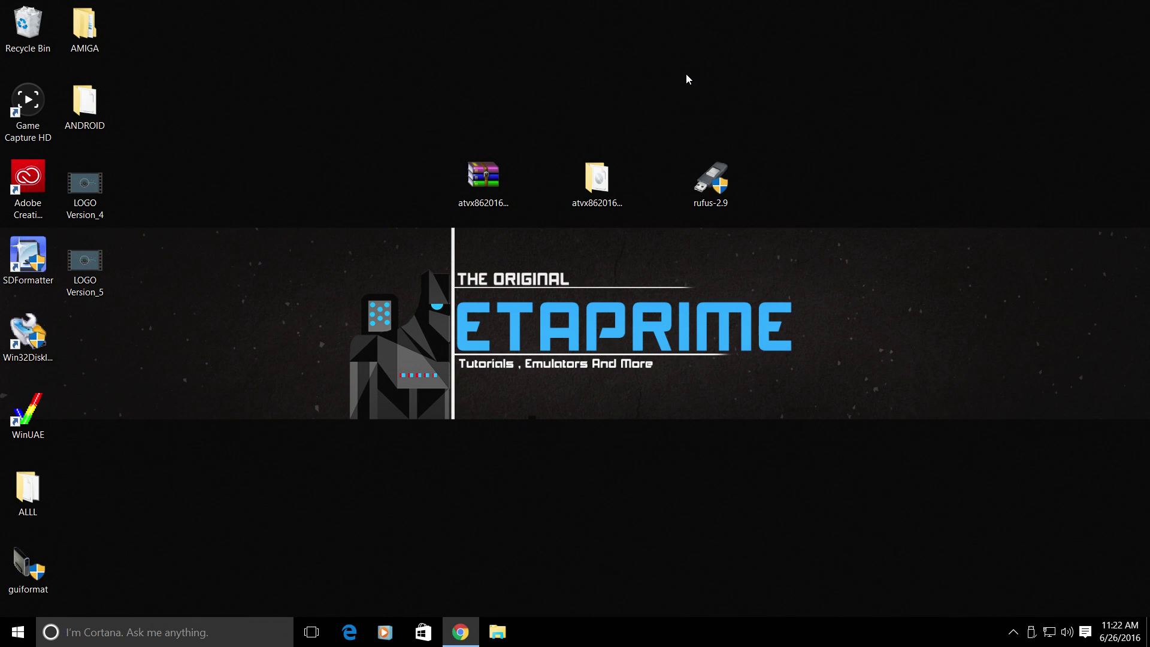
{"action": "left_click", "coordinate": [17, 632]}
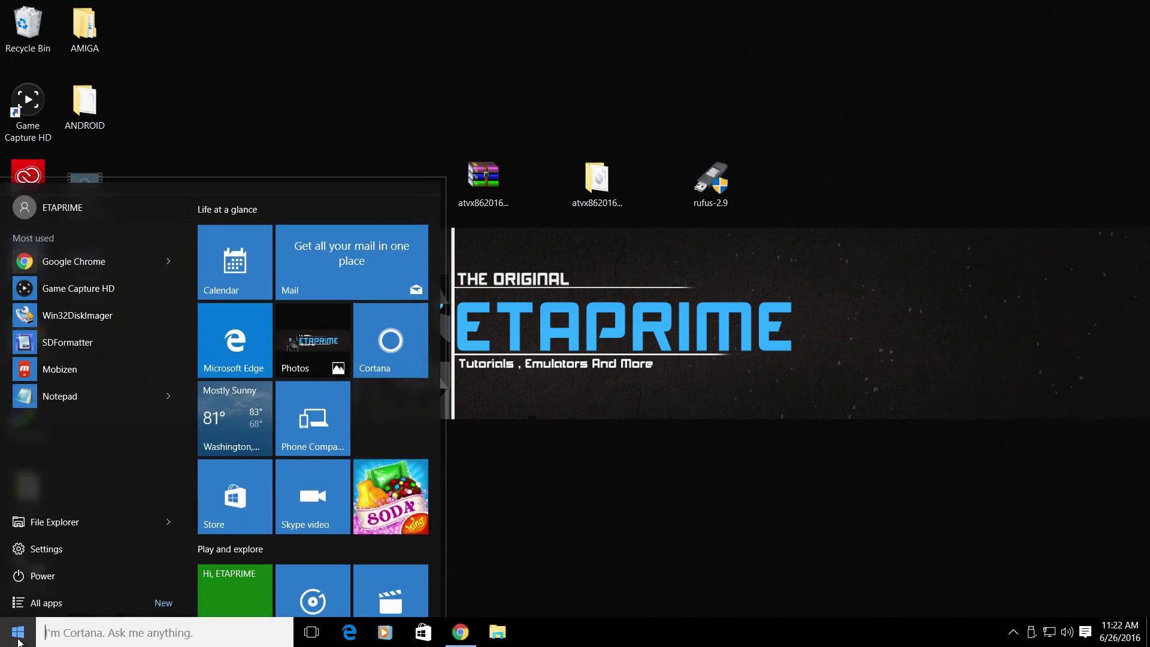
{"action": "left_click", "coordinate": [53, 578]}
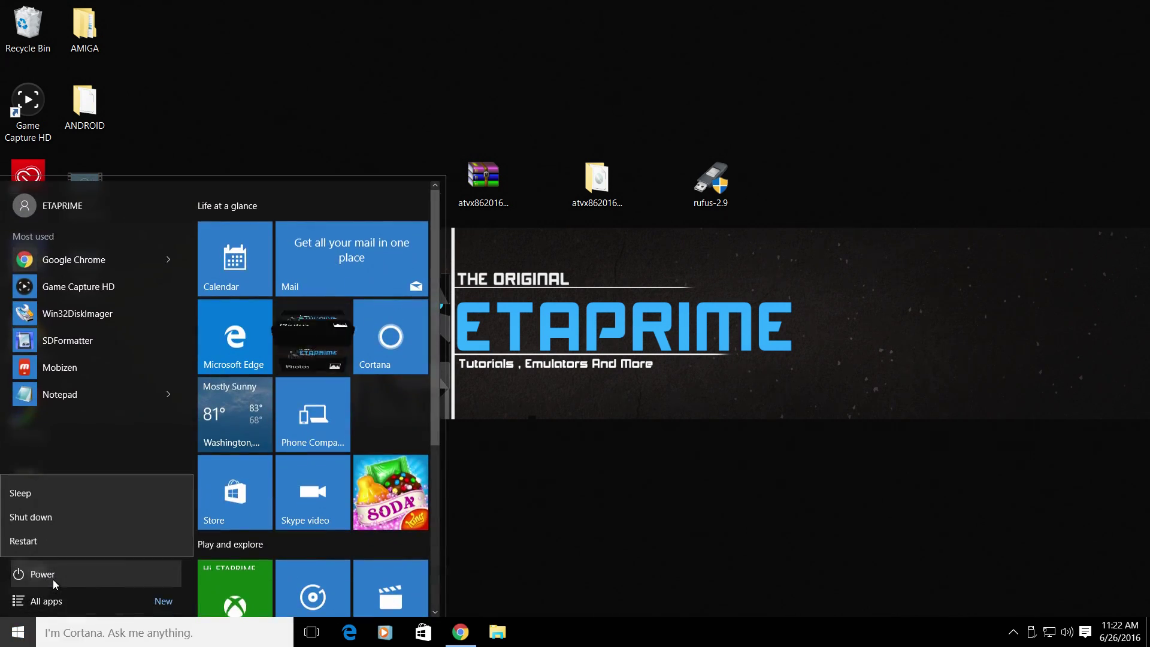
{"action": "left_click", "coordinate": [57, 535]}
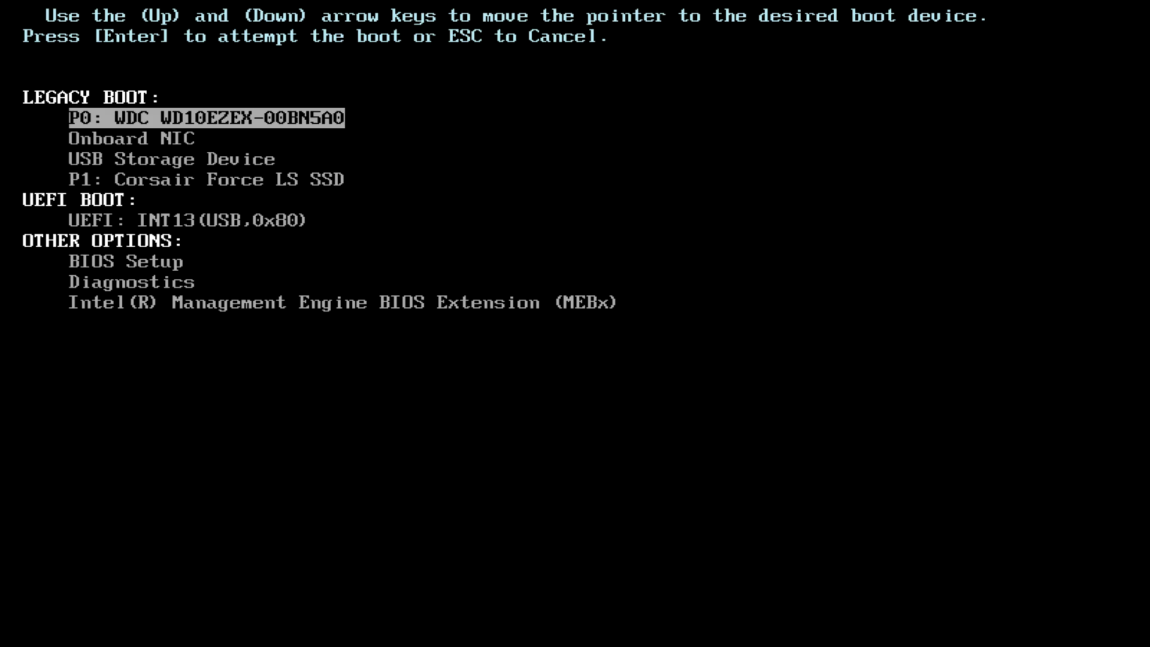
Highlight USB Storage Device in the BIOS boot menu
{"action": "key", "text": "Down"}
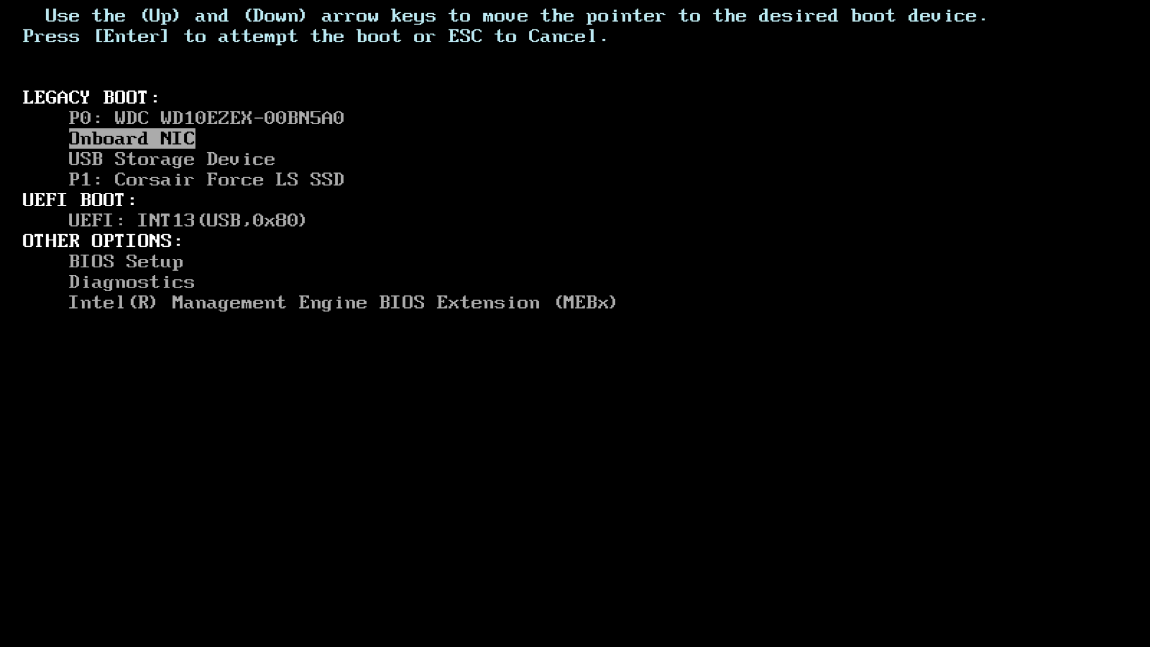
{"action": "key", "text": "Down"}
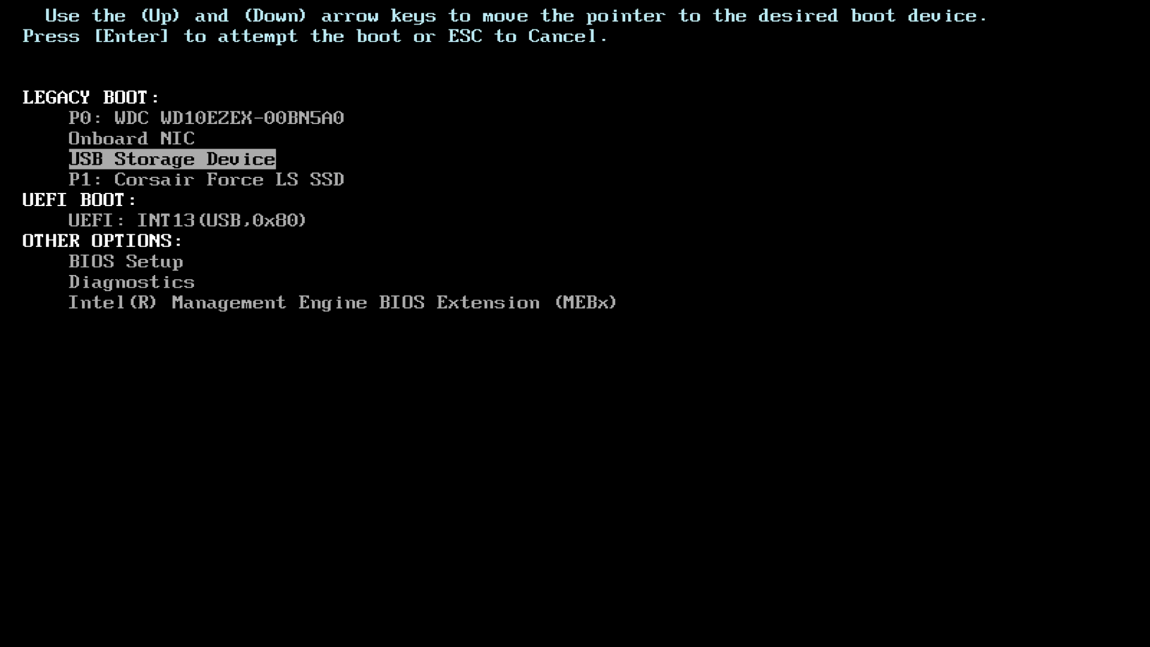
Boot from the USB drive and launch 'Installation - Install Android-x86 to harddisk'
{"action": "key", "text": "Return"}
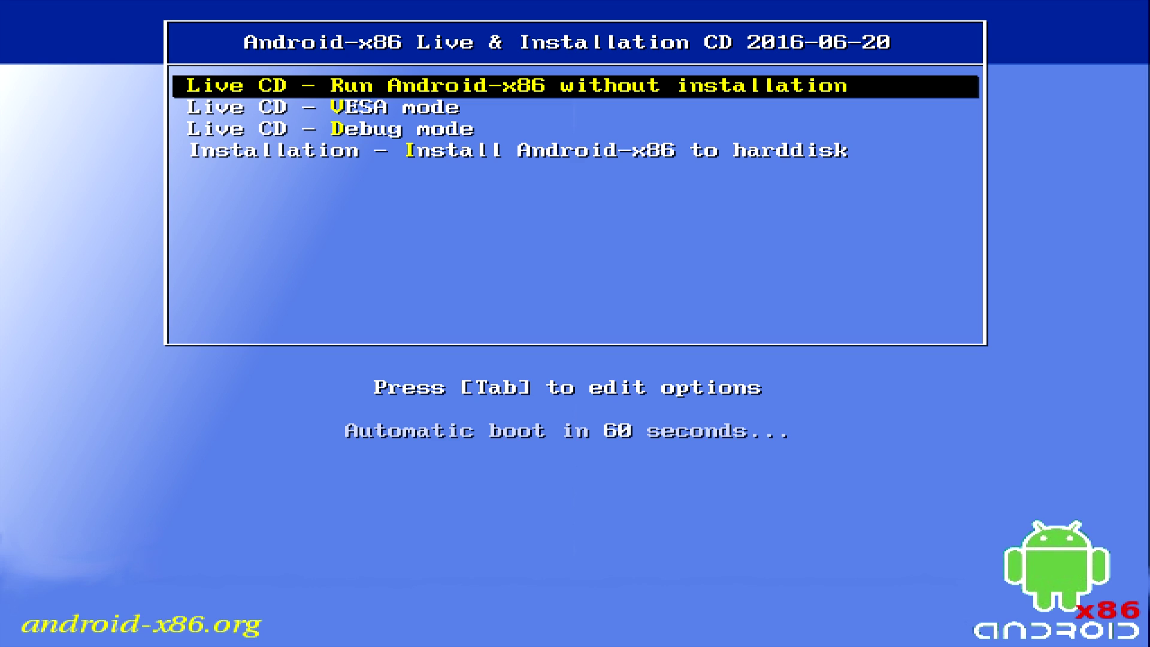
{"action": "key", "text": "Down"}
{"action": "key", "text": "Down"}
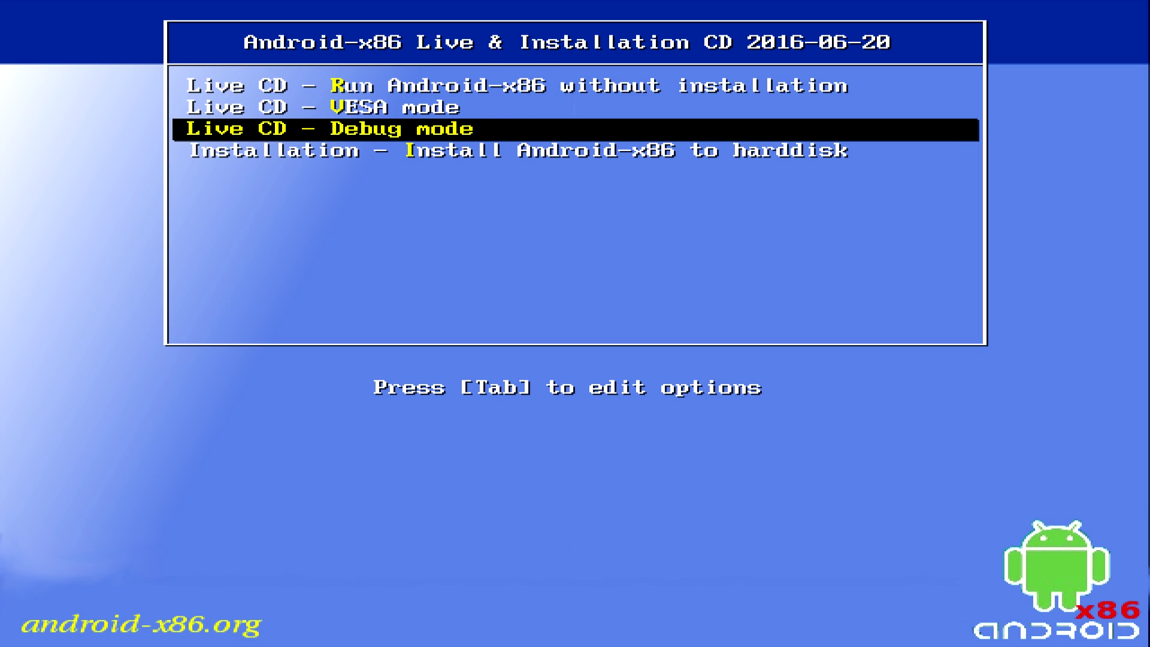
{"action": "key", "text": "Up"}
{"action": "key", "text": "Up"}
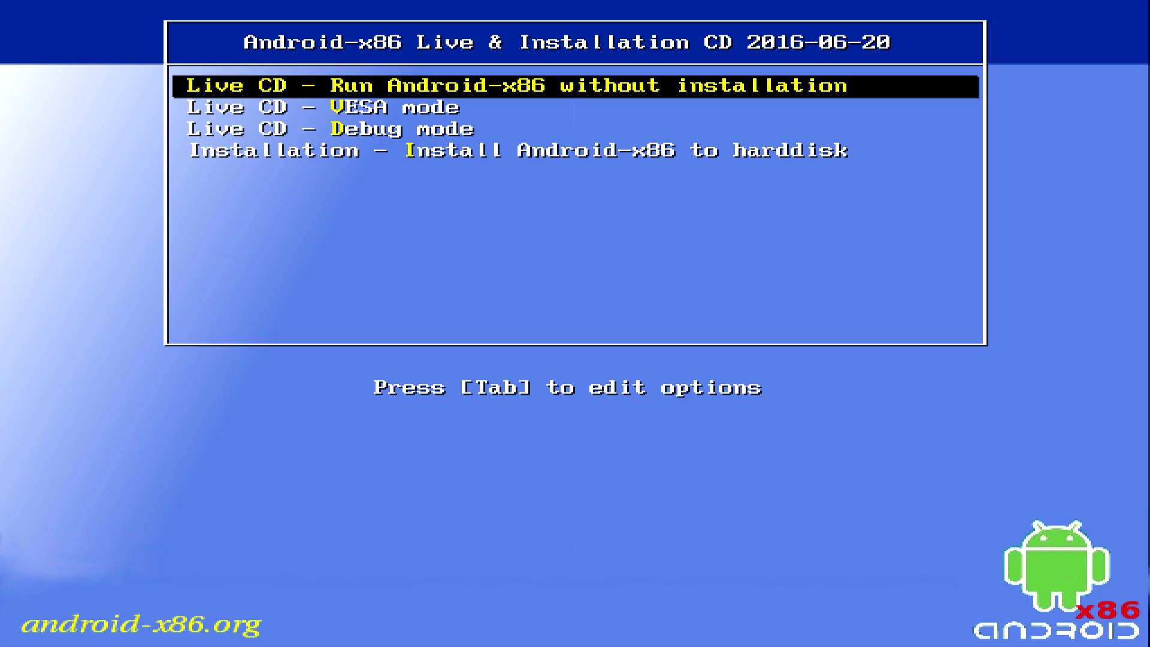
{"action": "key", "text": "Down"}
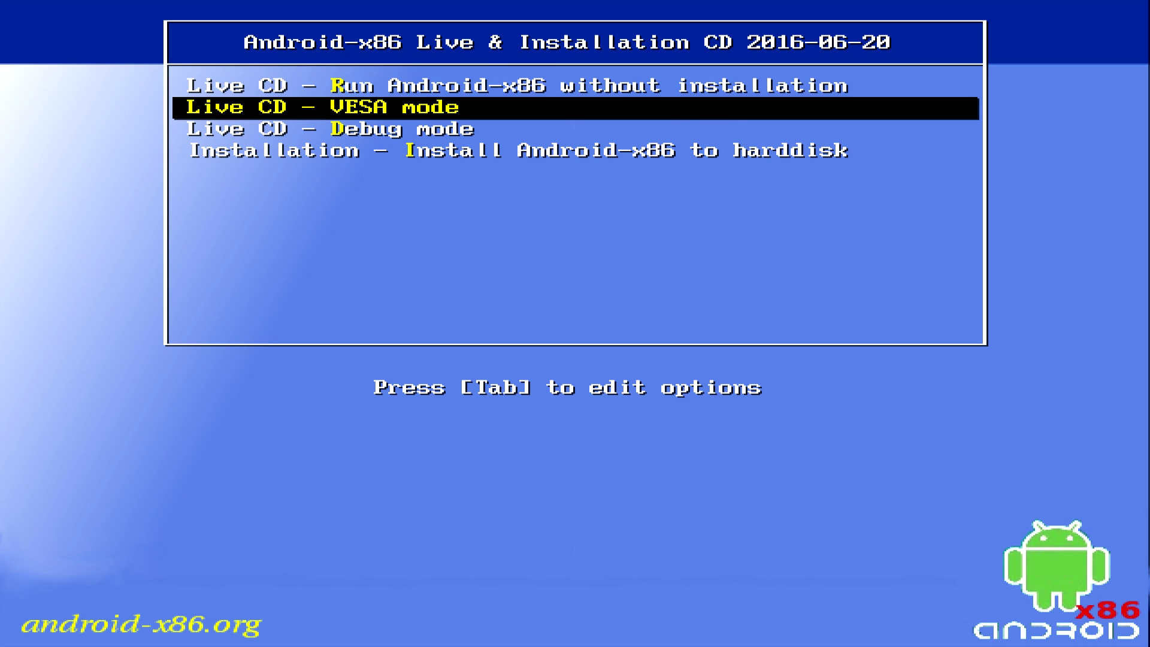
{"action": "key", "text": "Down"}
{"action": "key", "text": "Down"}
{"action": "key", "text": "Return"}
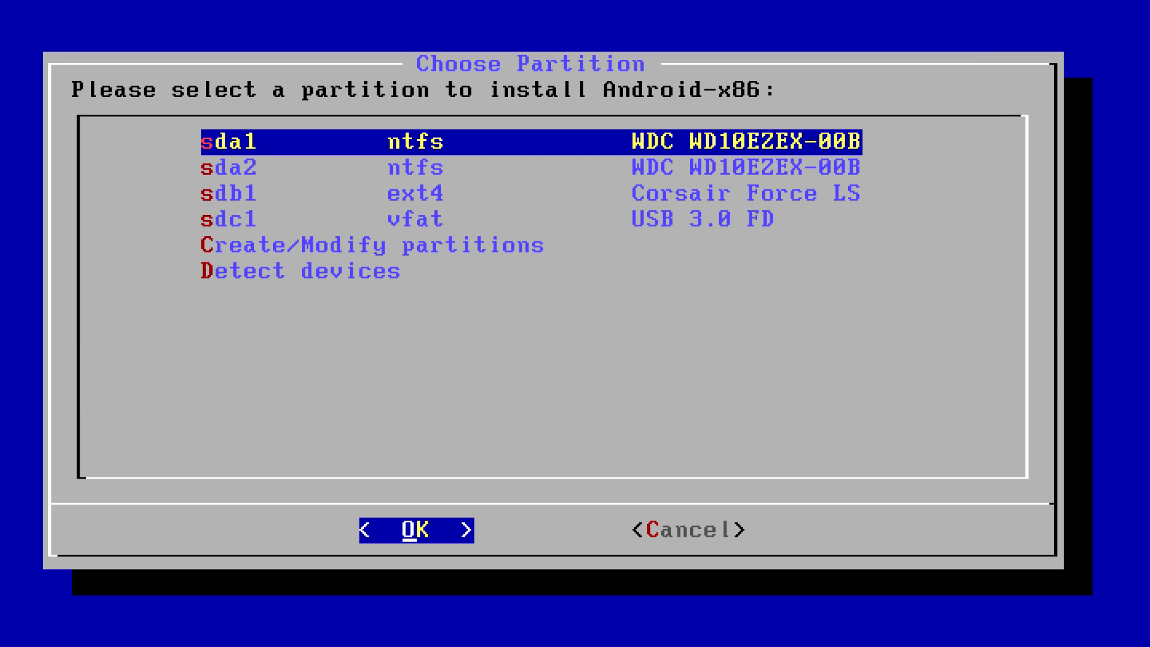
Select sdb1 (ext4, Corsair Force LS) in Choose Partition and confirm it
{"action": "key", "text": "Down"}
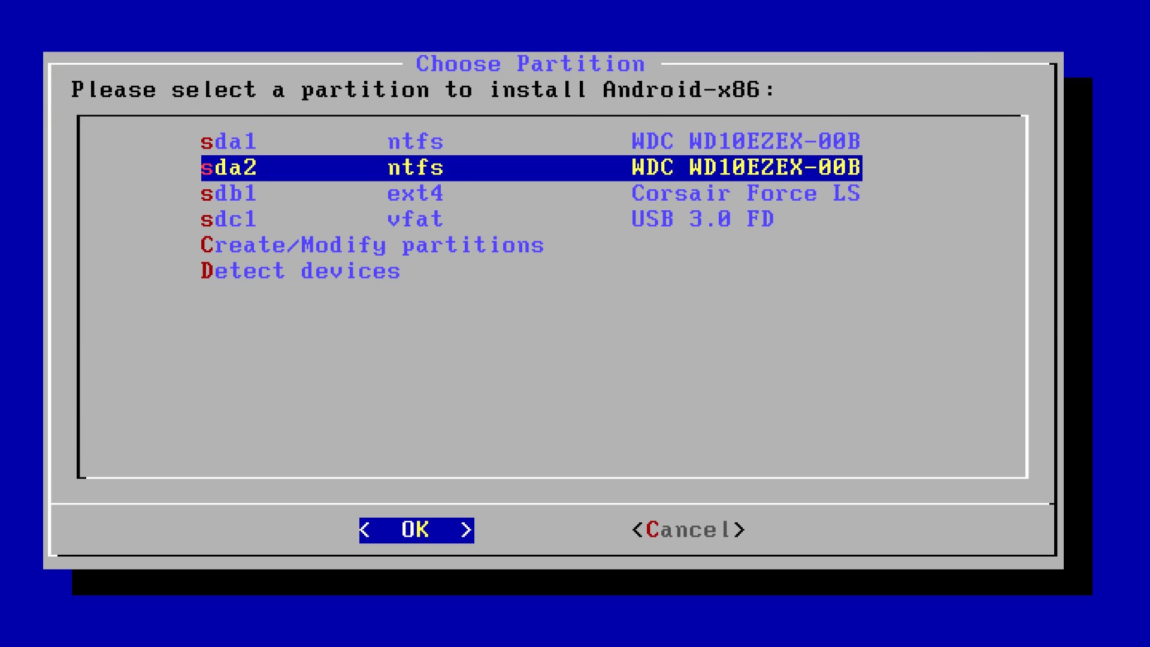
{"action": "key", "text": "Down"}
{"action": "key", "text": "Up"}
{"action": "key", "text": "Down"}
{"action": "key", "text": "Down"}
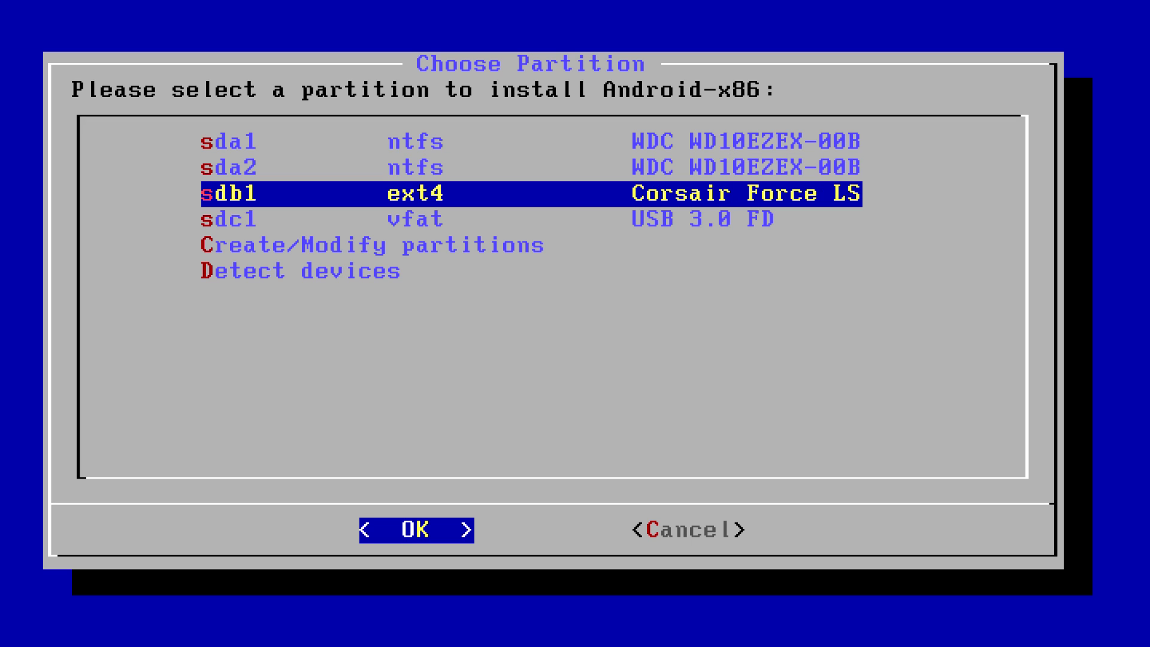
{"action": "key", "text": "Up"}
{"action": "key", "text": "Up"}
{"action": "key", "text": "Up"}
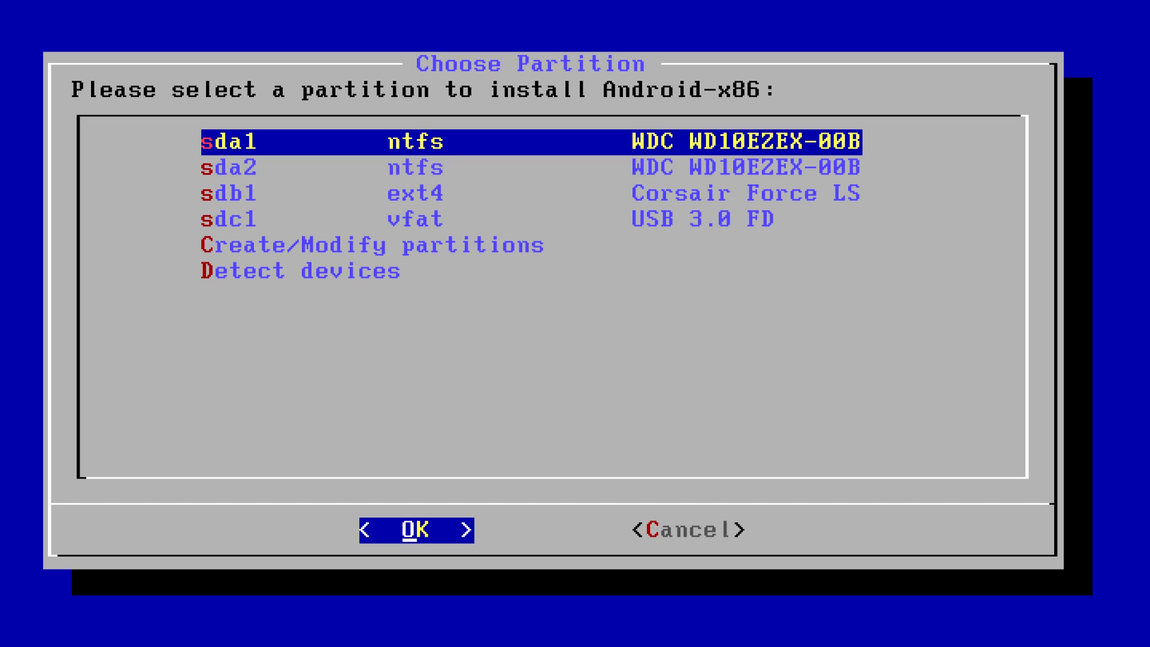
{"action": "key", "text": "Down"}
{"action": "key", "text": "Up"}
{"action": "key", "text": "Down"}
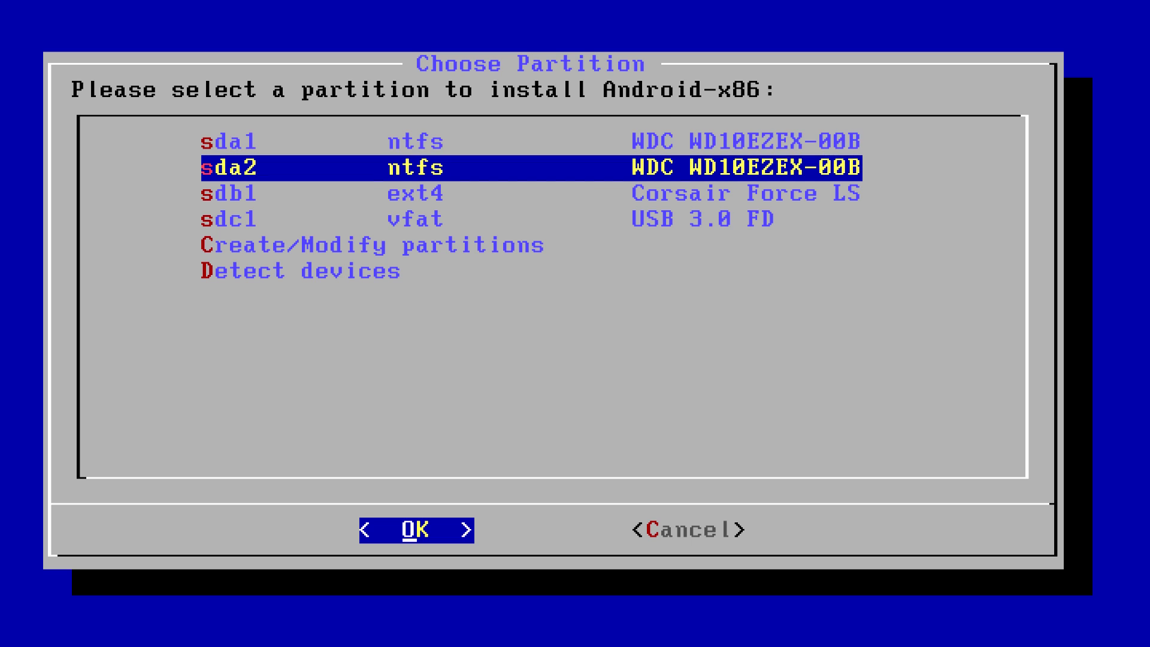
{"action": "key", "text": "Up"}
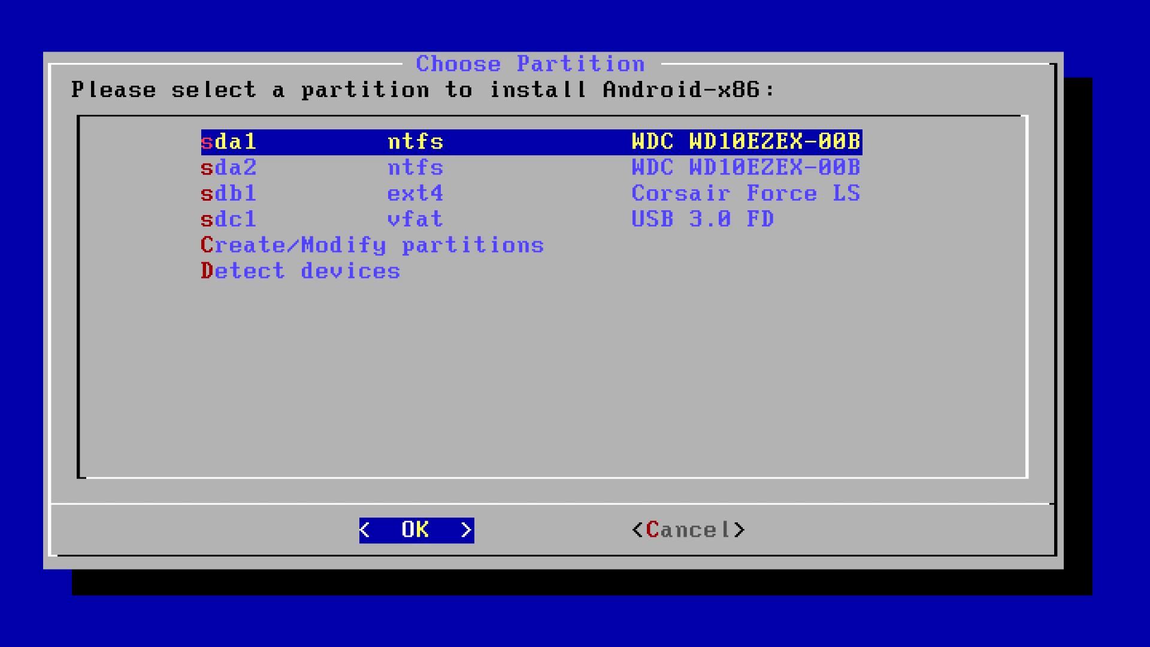
{"action": "key", "text": "Down"}
{"action": "key", "text": "Up"}
{"action": "key", "text": "Down"}
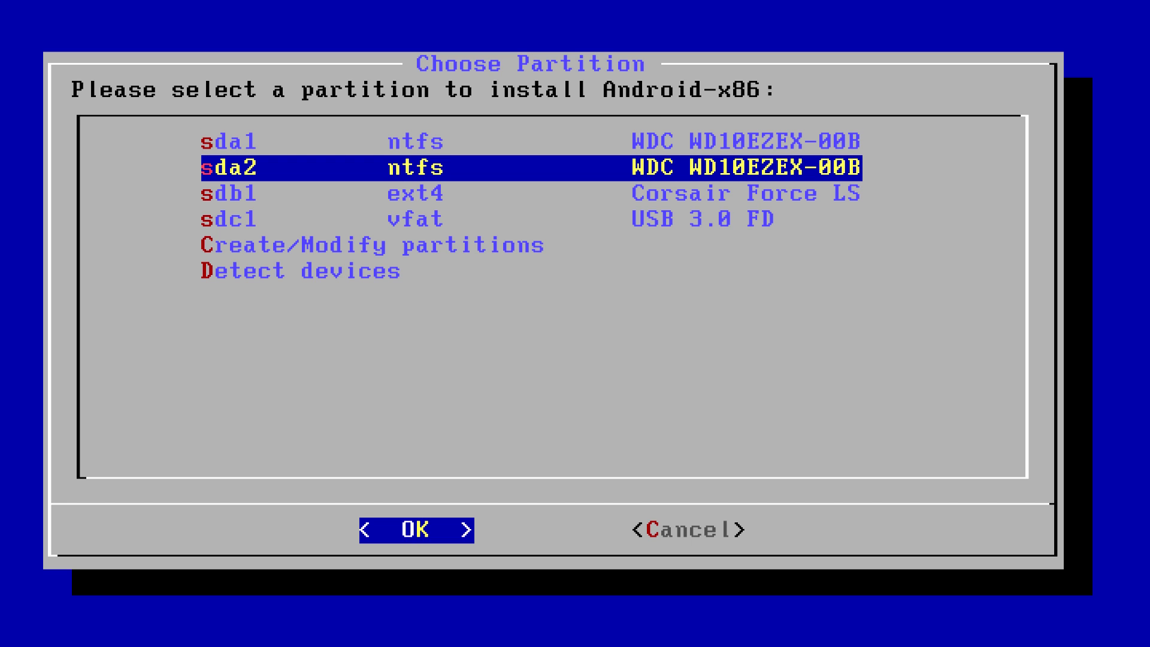
{"action": "key", "text": "Up"}
{"action": "key", "text": "Down"}
{"action": "key", "text": "Down"}
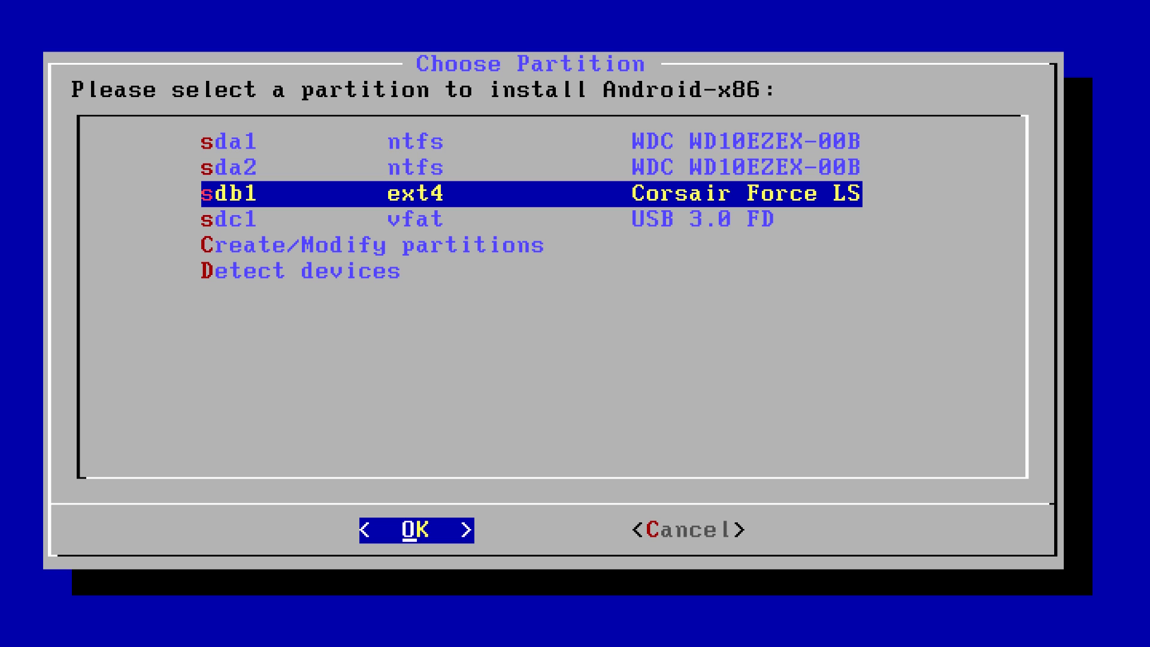
{"action": "key", "text": "Return"}
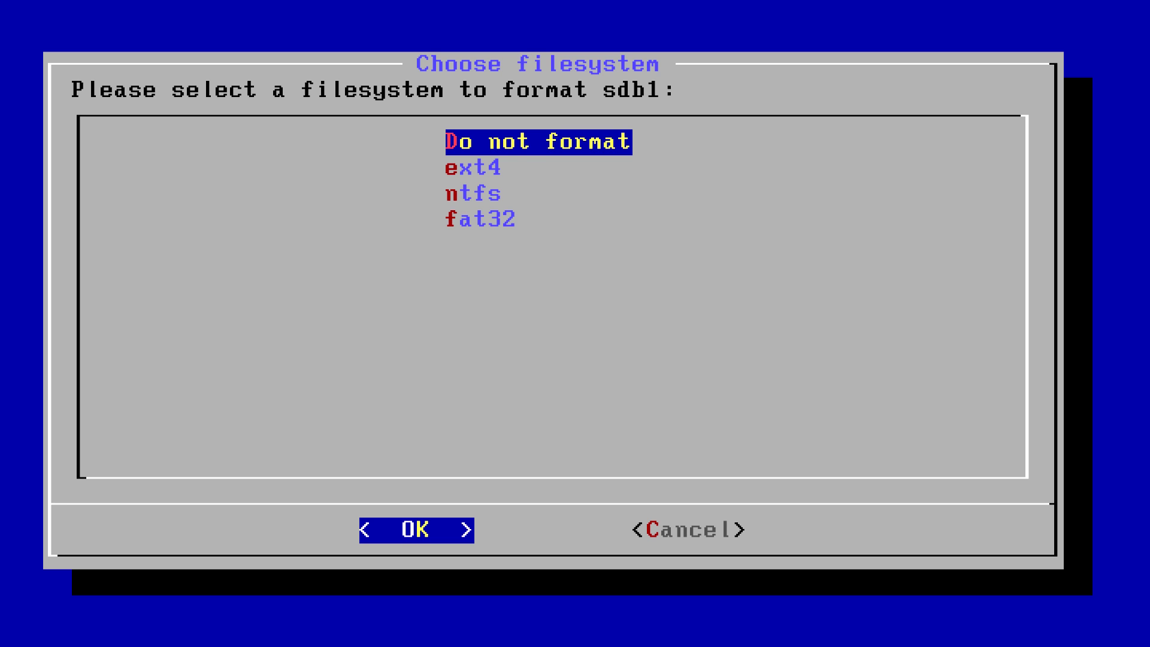
Leave the sdb1 partition unformatted and continue
{"action": "key", "text": "Down"}
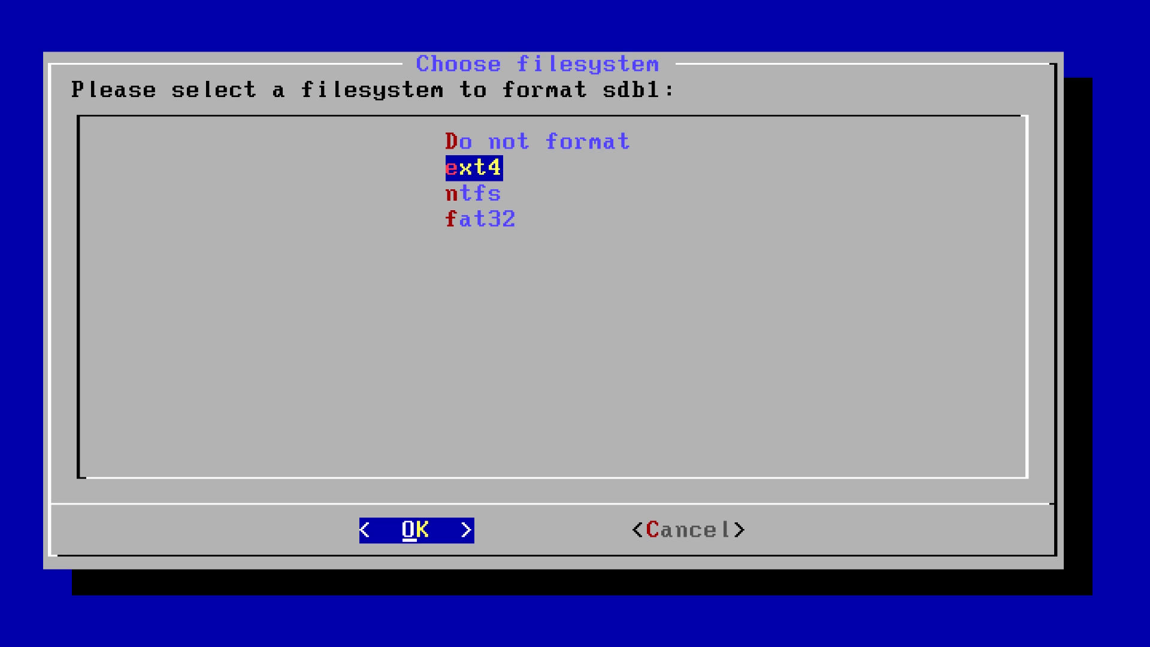
{"action": "key", "text": "Up"}
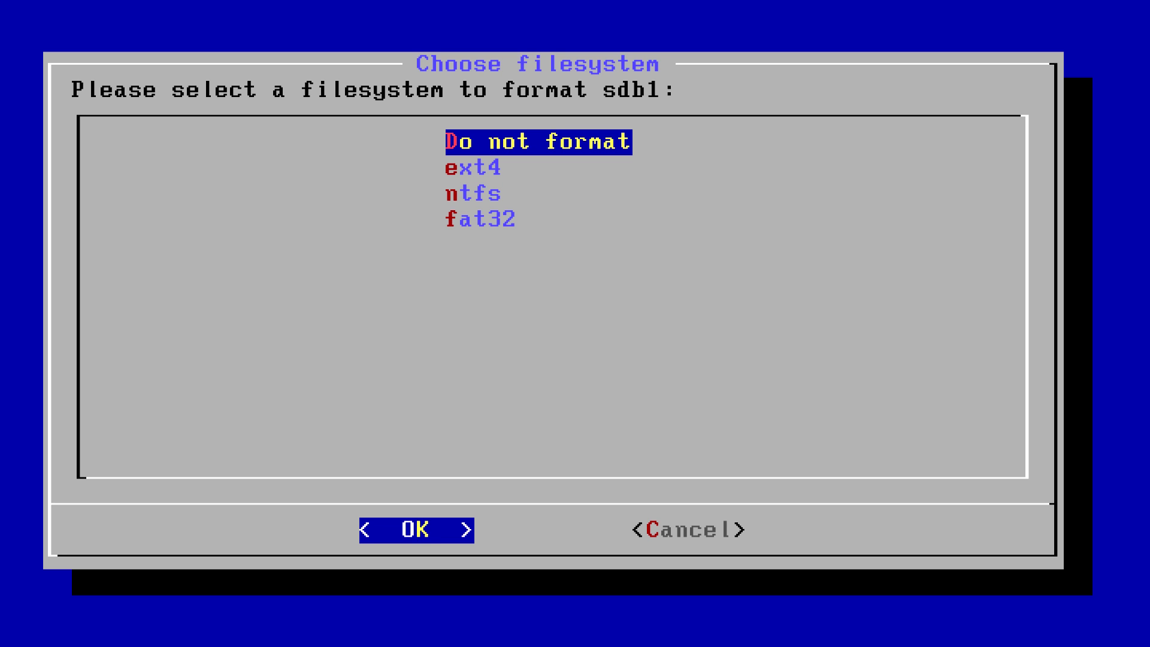
{"action": "key", "text": "Return"}
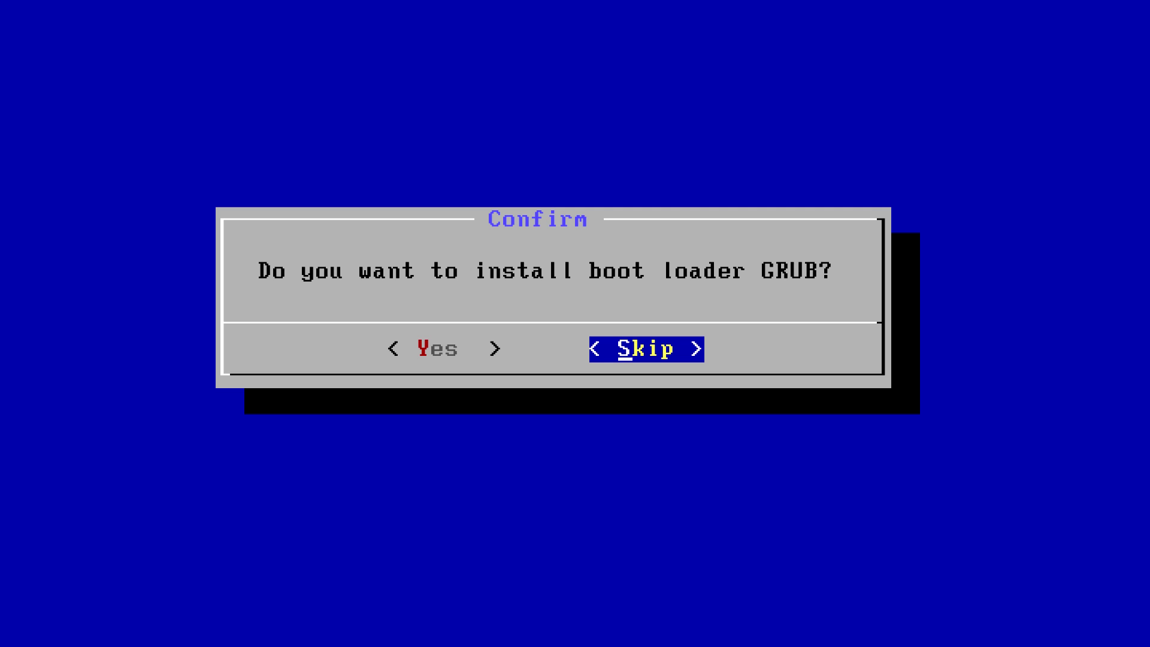
Install GRUB, skip EFI GRUB2, and accept a read-write /system to start installing
{"action": "key", "text": "Left"}
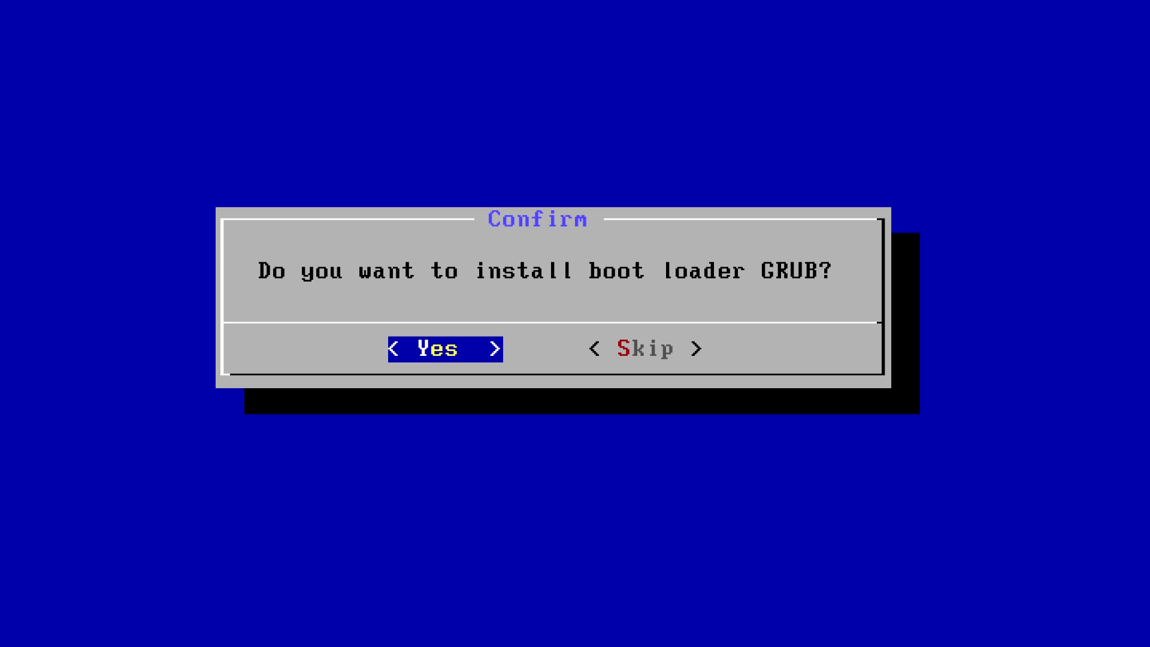
{"action": "key", "text": "Return"}
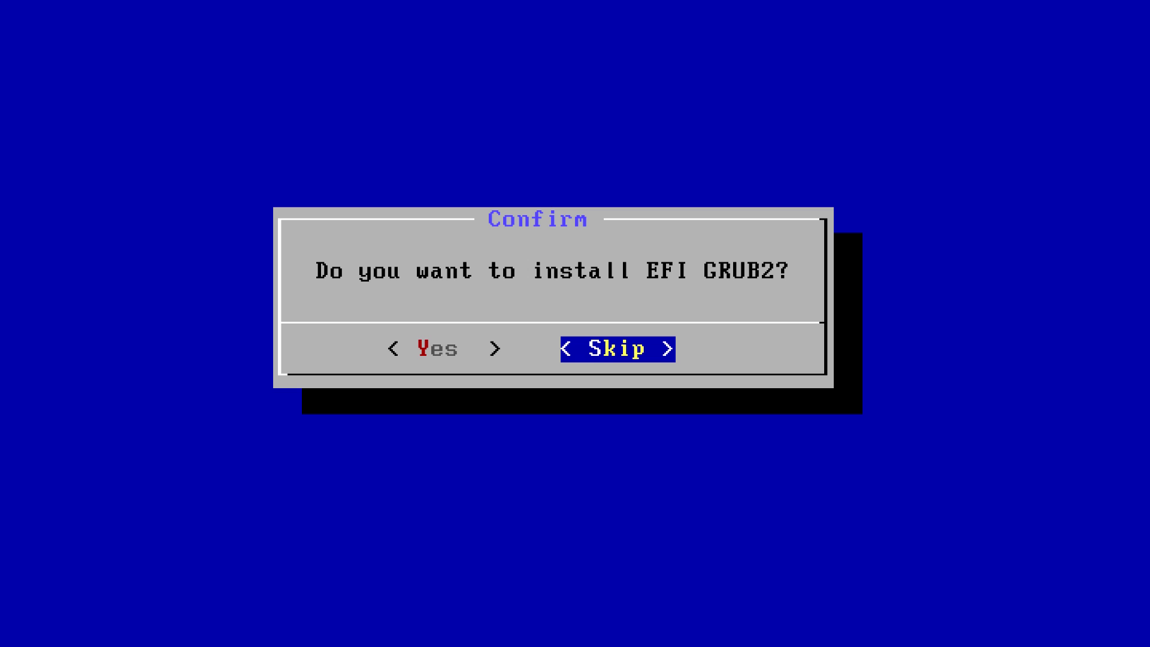
{"action": "key", "text": "Return"}
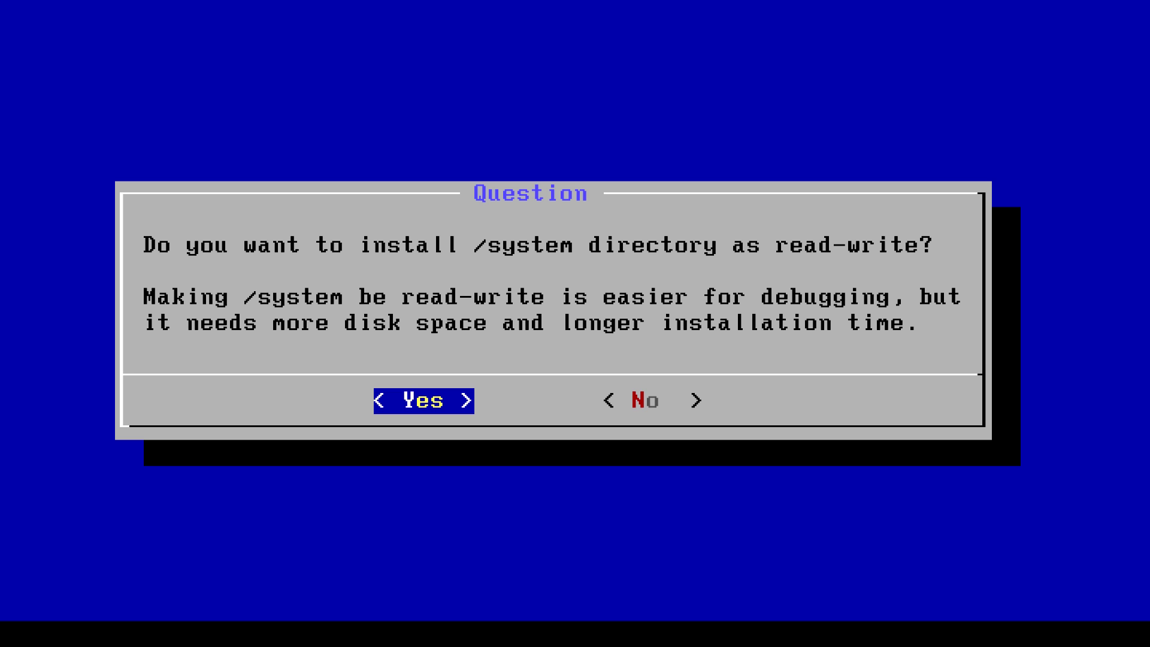
{"action": "key", "text": "Return"}
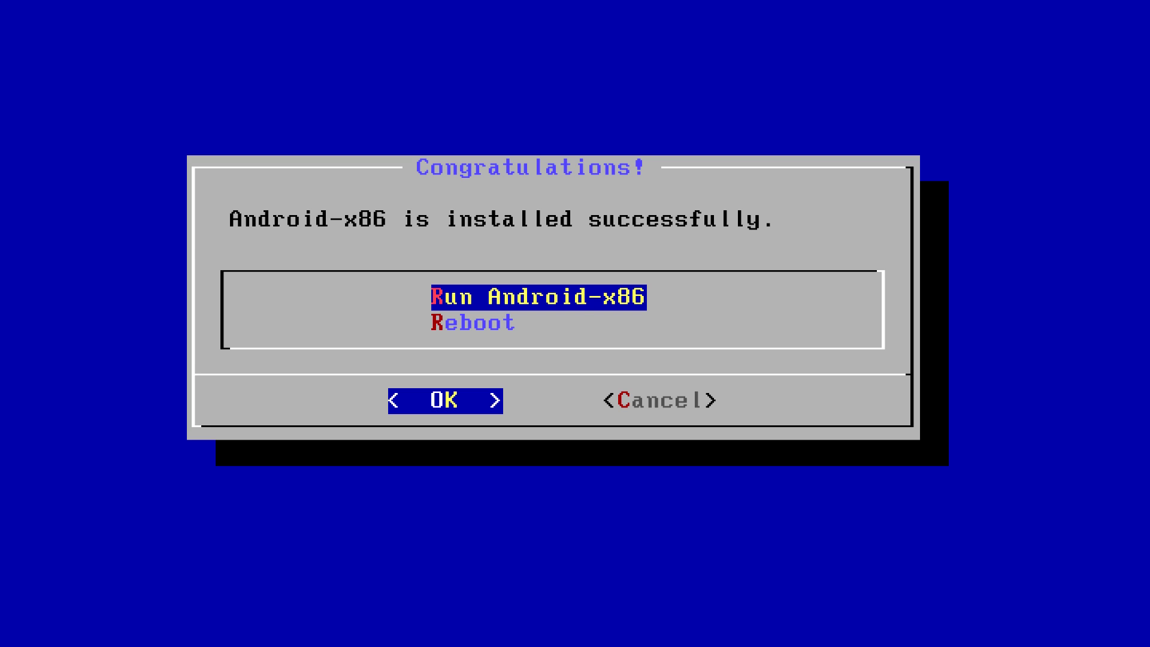
Keep Run Android-x86 selected in the Congratulations dialog to boot into Android TV
{"action": "key", "text": "Down"}
{"action": "key", "text": "Up"}
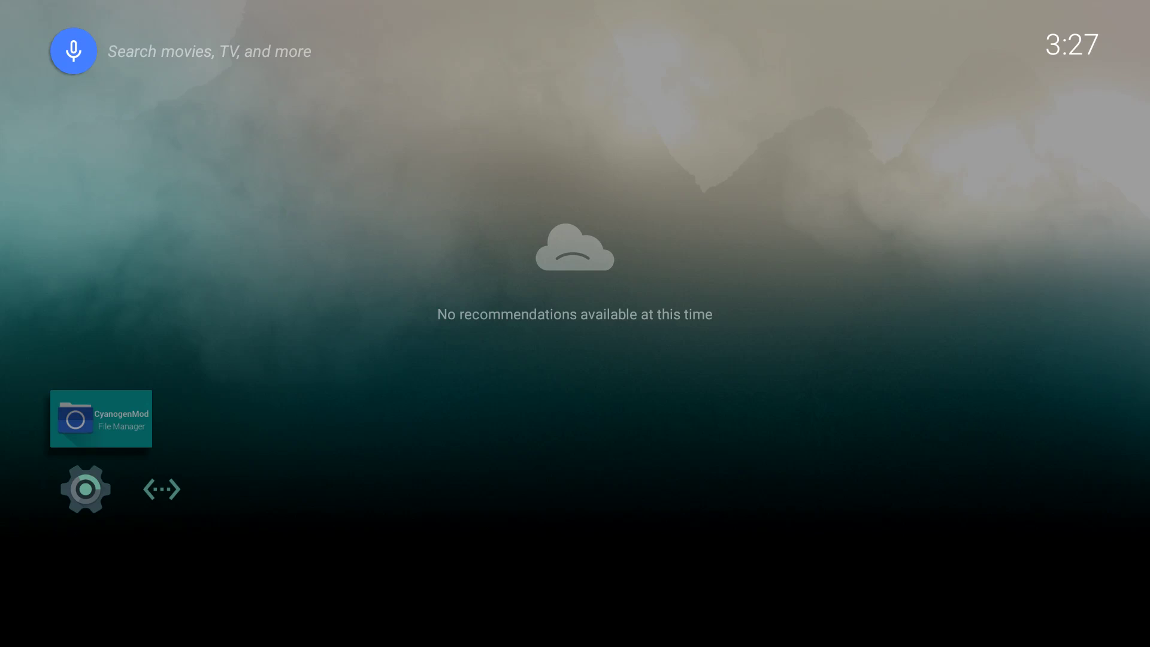
Launch CyanogenMod File Manager from the Apps row to show the internal storage folders
{"action": "key", "text": "Down"}
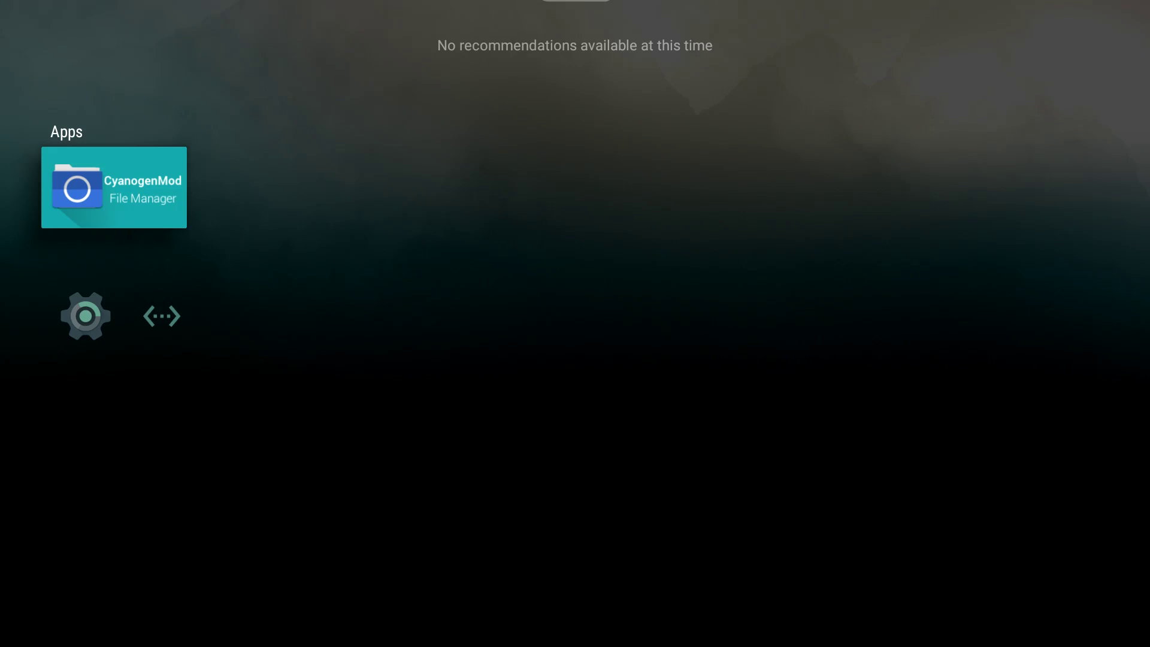
{"action": "key", "text": "Return"}
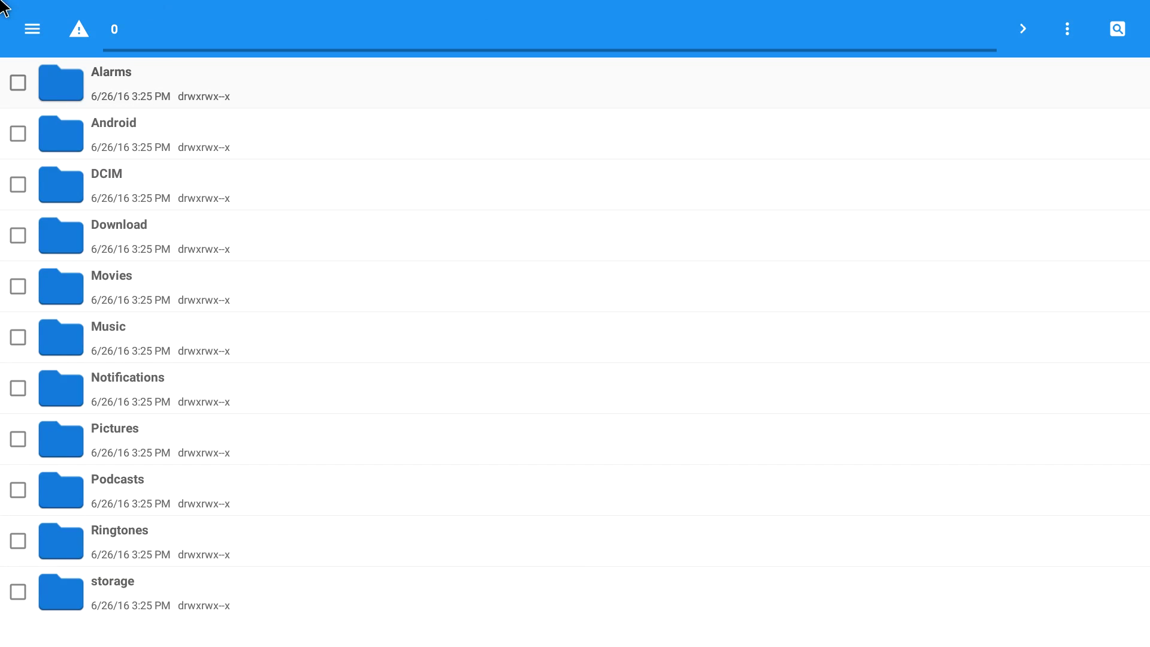
Copy the x86 Chrome APK from the Lexar USB drive into Internal storage > Download
{"action": "left_click", "coordinate": [31, 27]}
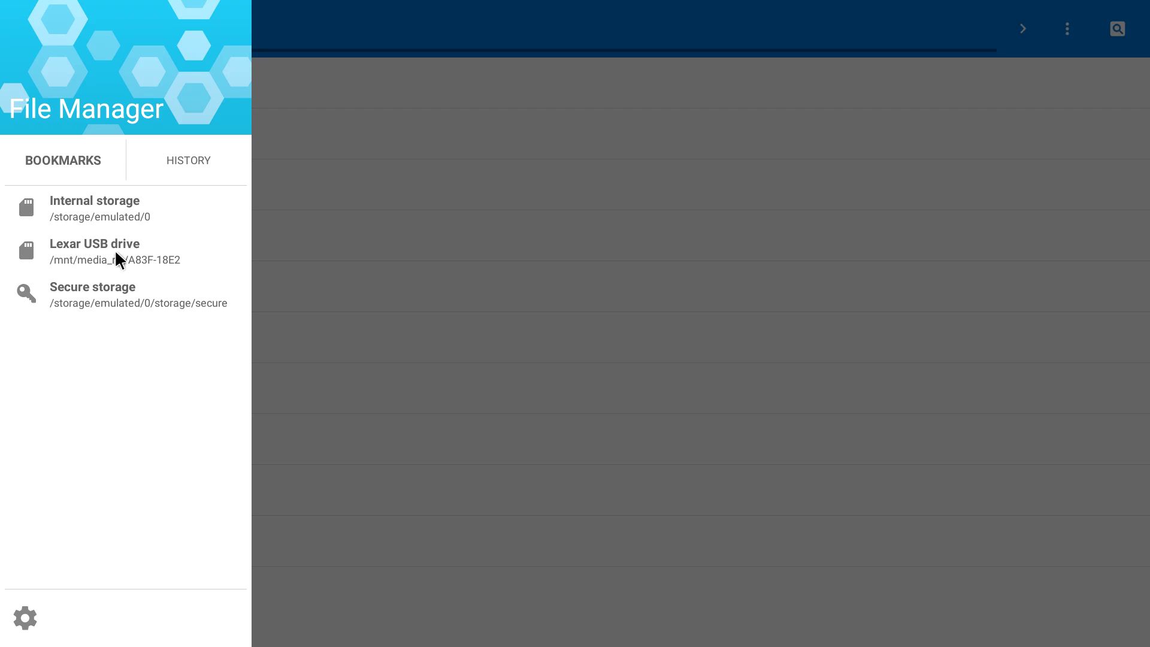
{"action": "left_click", "coordinate": [113, 249]}
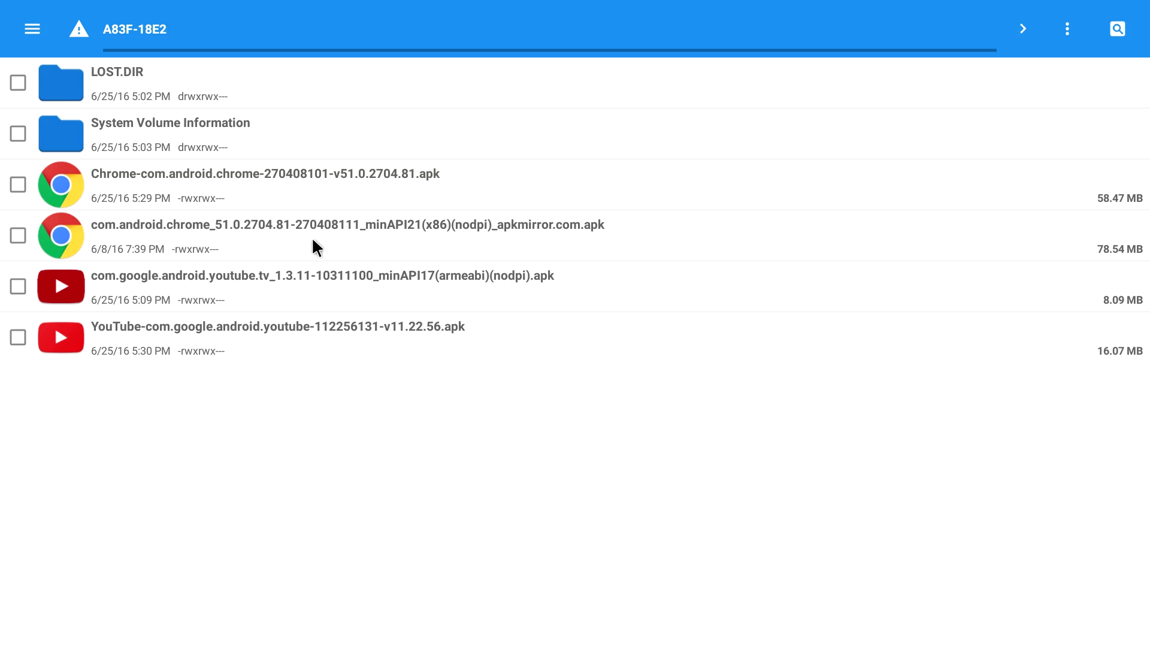
{"action": "left_click", "coordinate": [19, 236]}
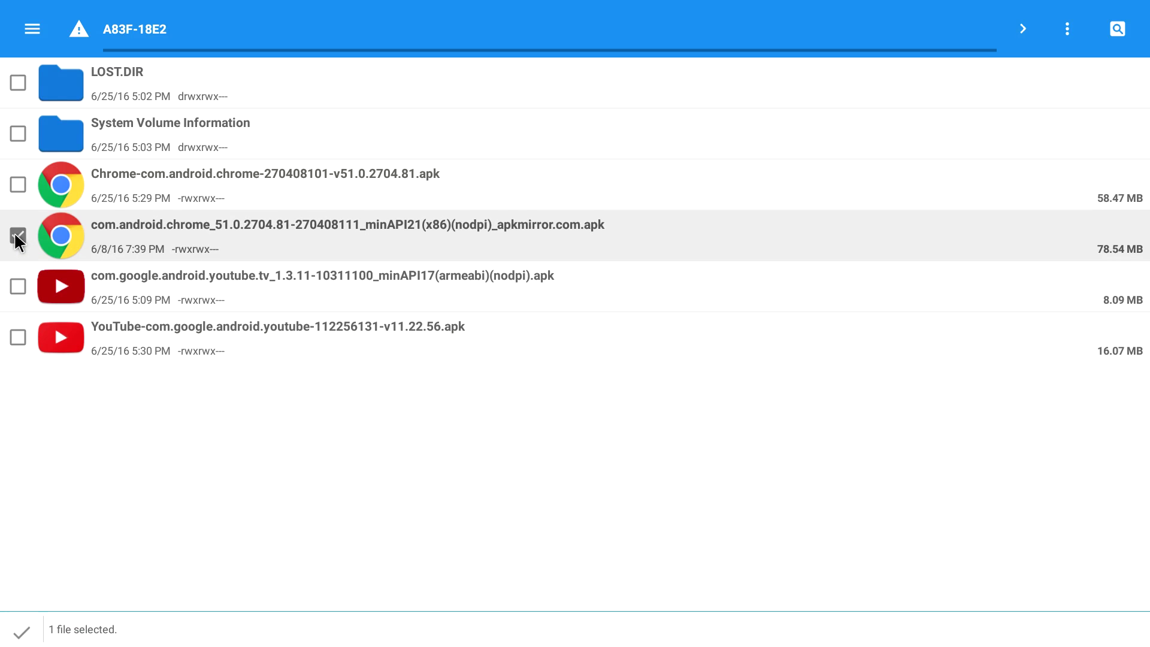
{"action": "left_click", "coordinate": [30, 31]}
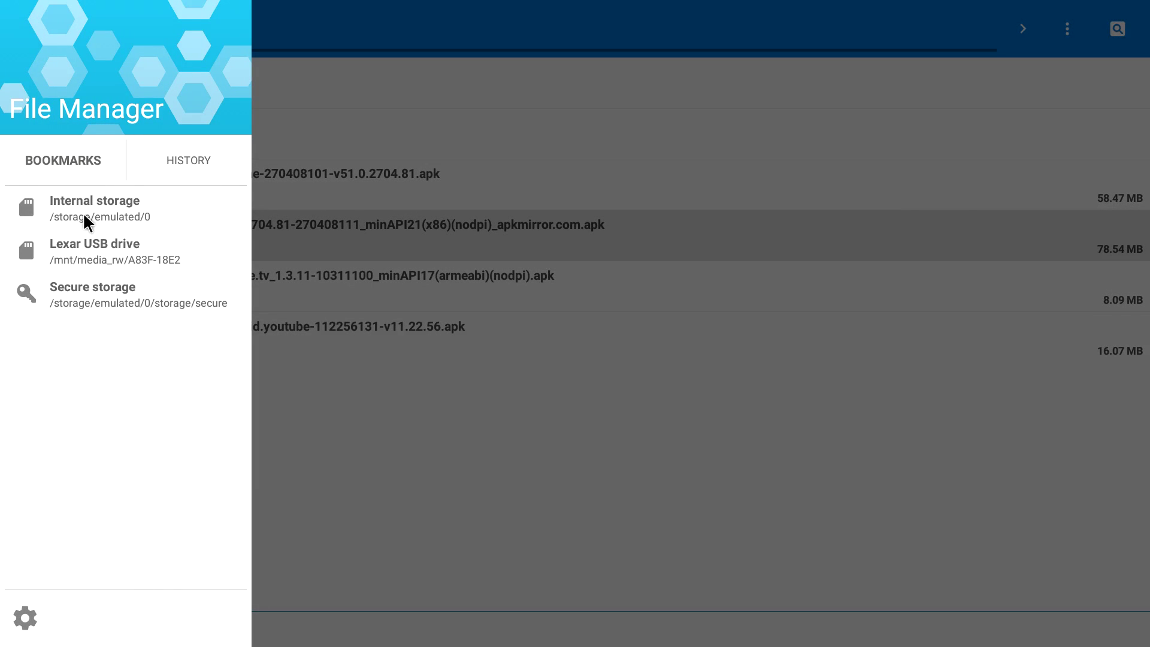
{"action": "left_click", "coordinate": [84, 218]}
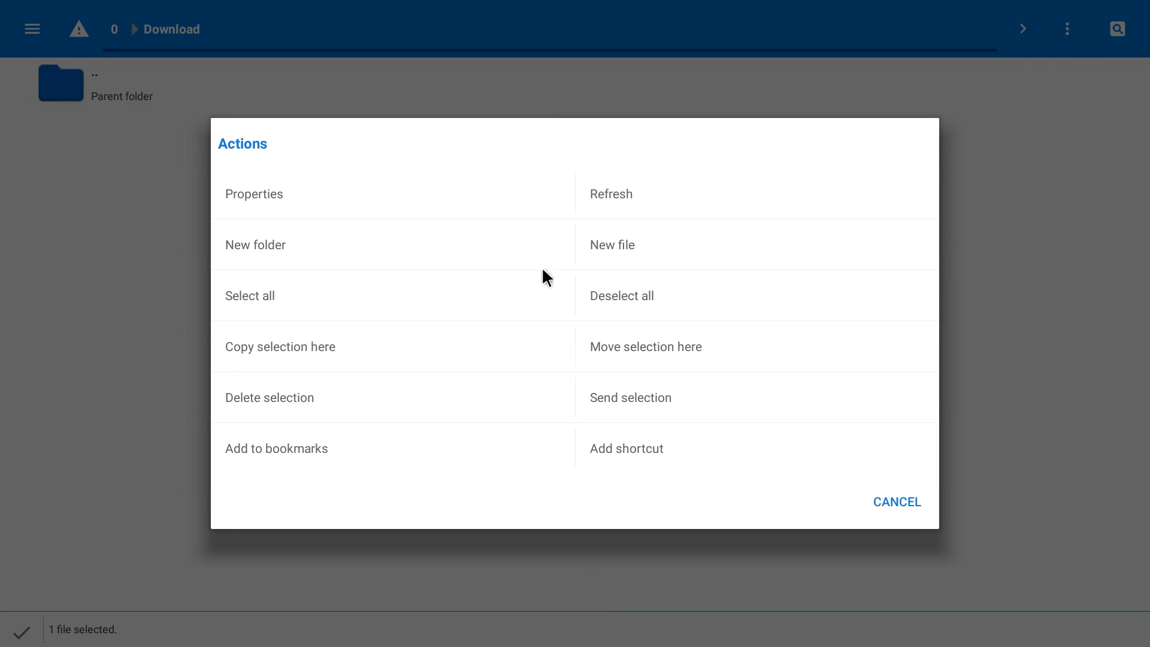
{"action": "left_click", "coordinate": [352, 344]}
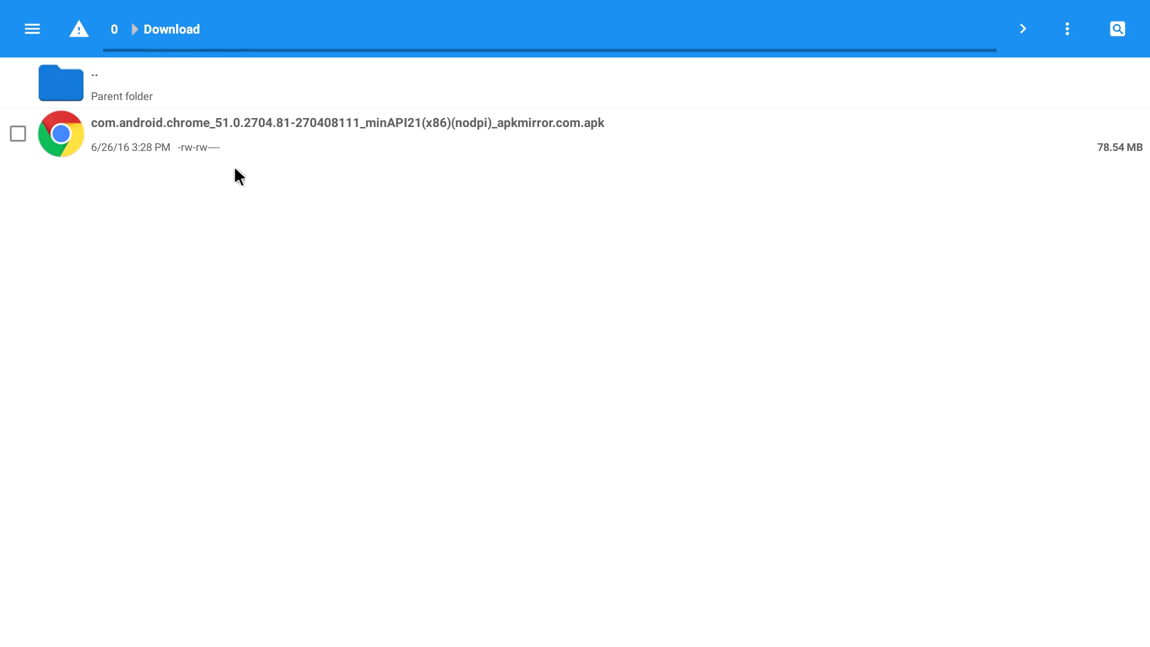
Enable installing apps from Unknown sources in security settings when the Chrome APK is blocked
{"action": "left_click", "coordinate": [257, 142]}
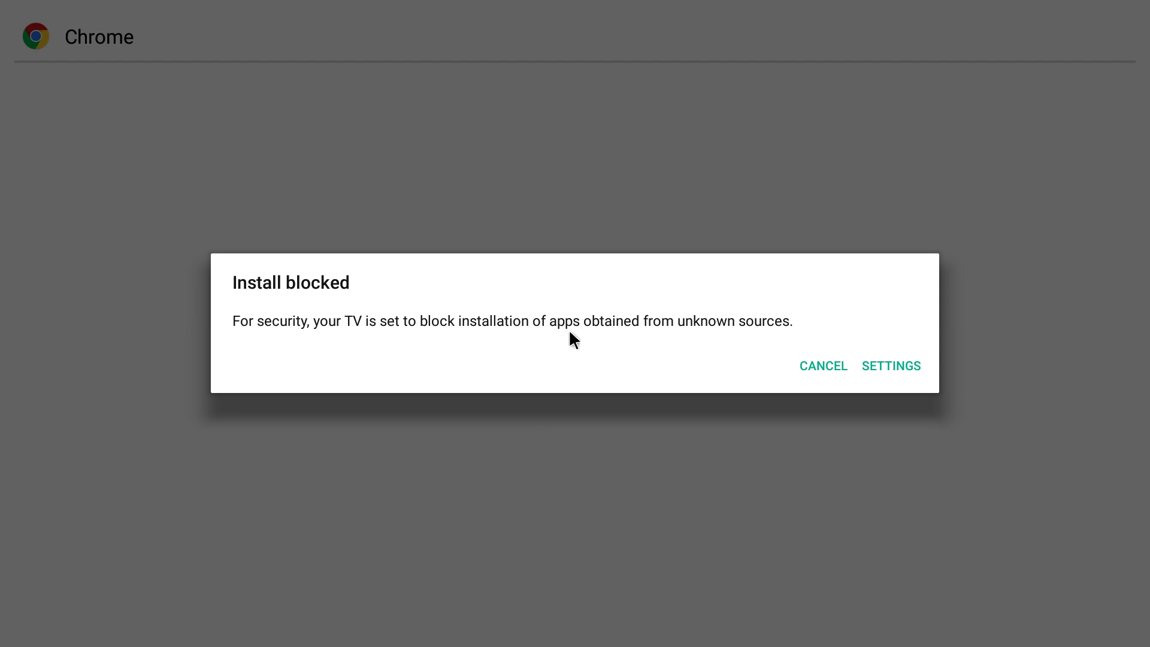
{"action": "left_click", "coordinate": [904, 366]}
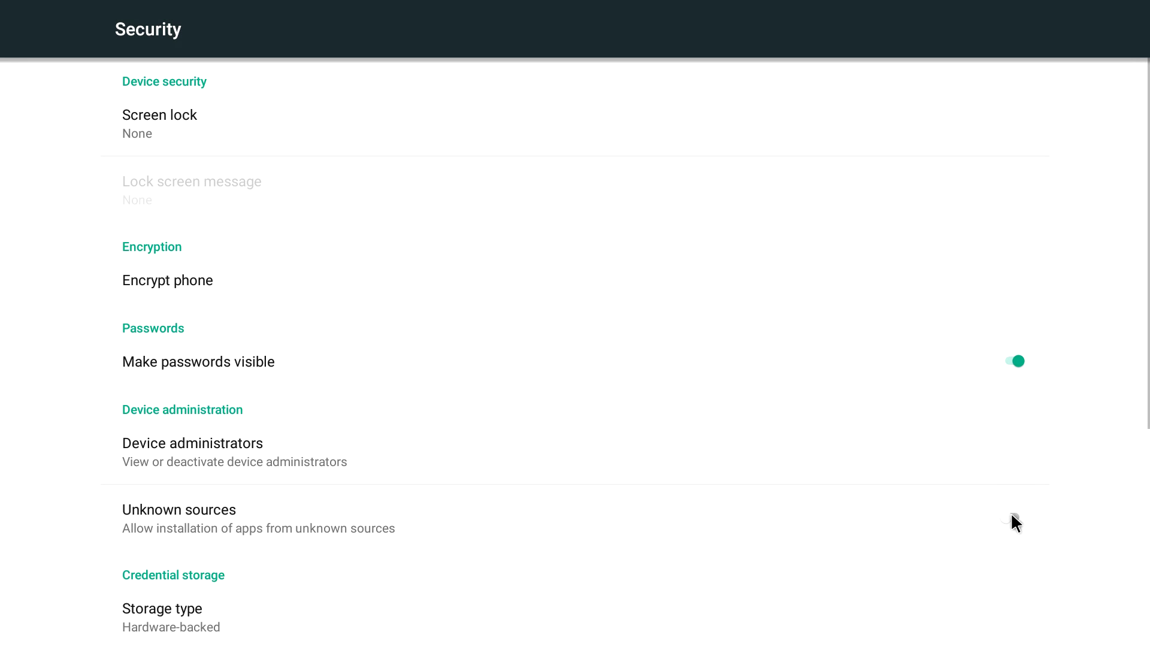
{"action": "left_click", "coordinate": [1012, 517]}
{"action": "left_click", "coordinate": [900, 429]}
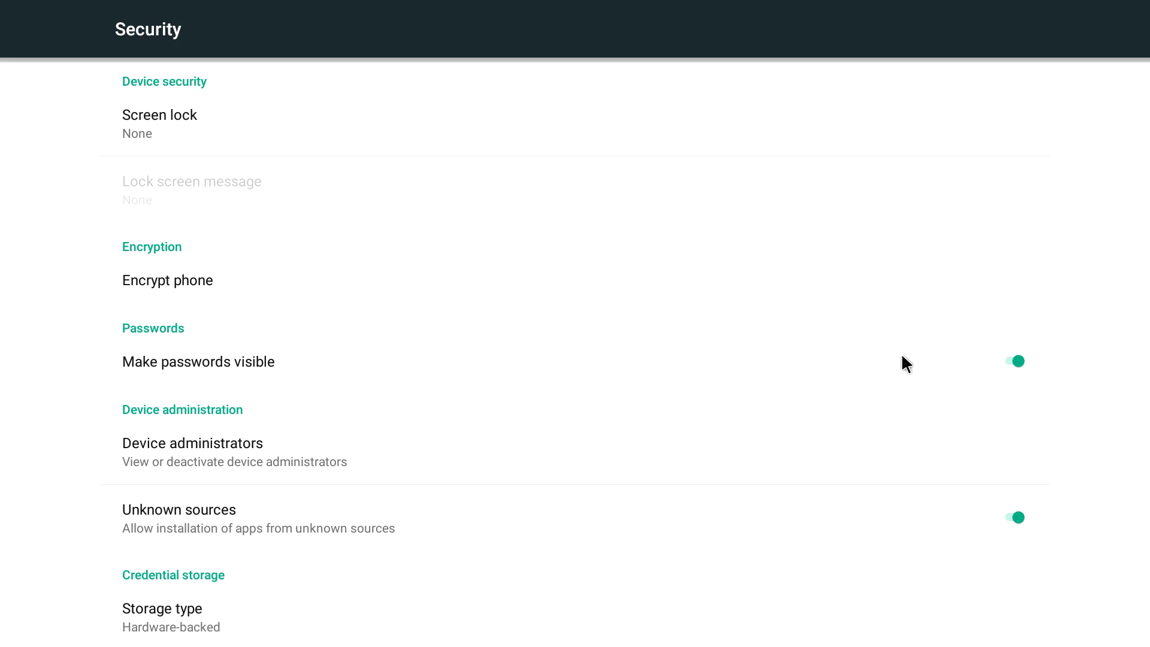
{"action": "key", "text": "Escape"}
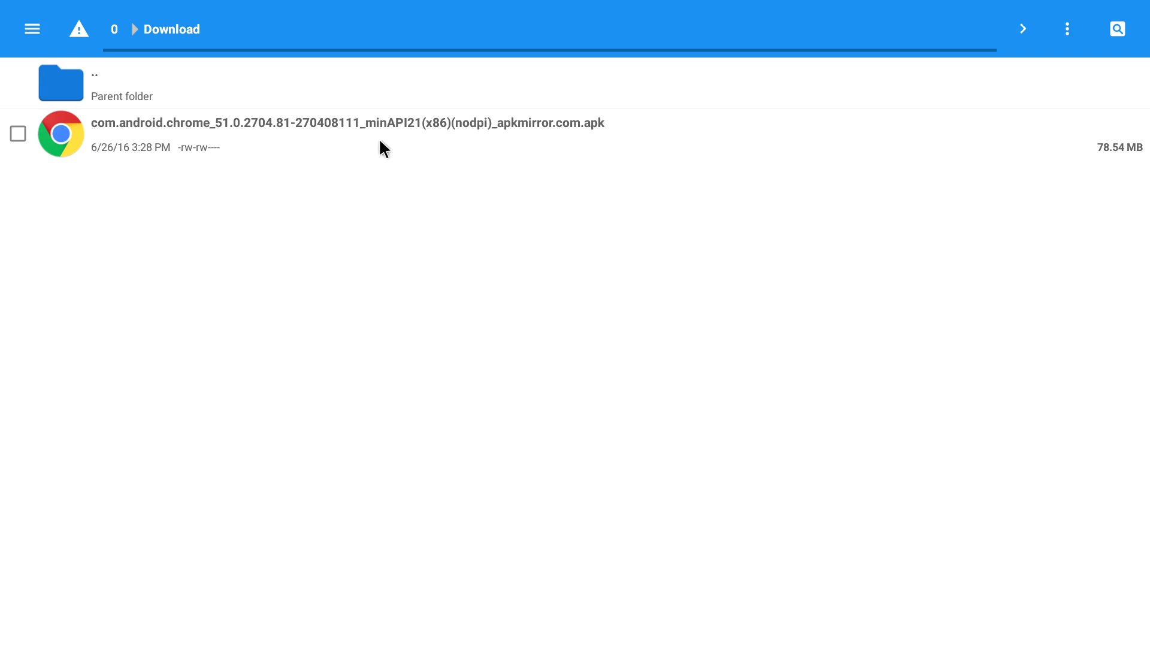
Install Chrome 51 from the APK, open it, and accept its terms
{"action": "left_click", "coordinate": [376, 123]}
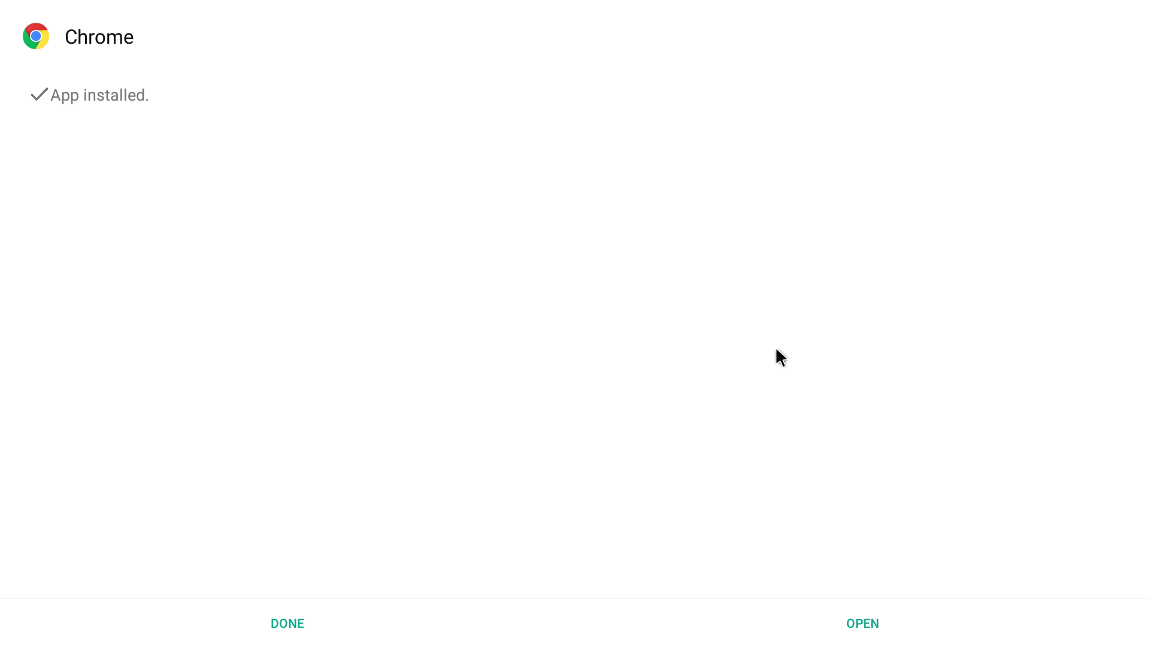
{"action": "left_click", "coordinate": [887, 637]}
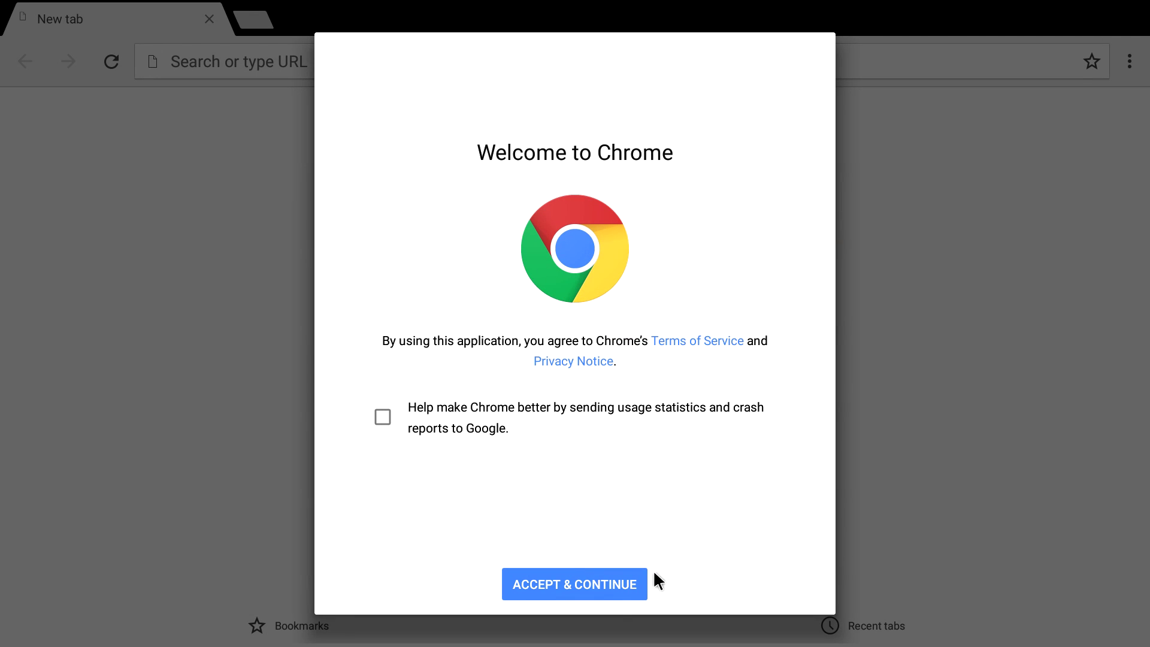
{"action": "left_click", "coordinate": [626, 586]}
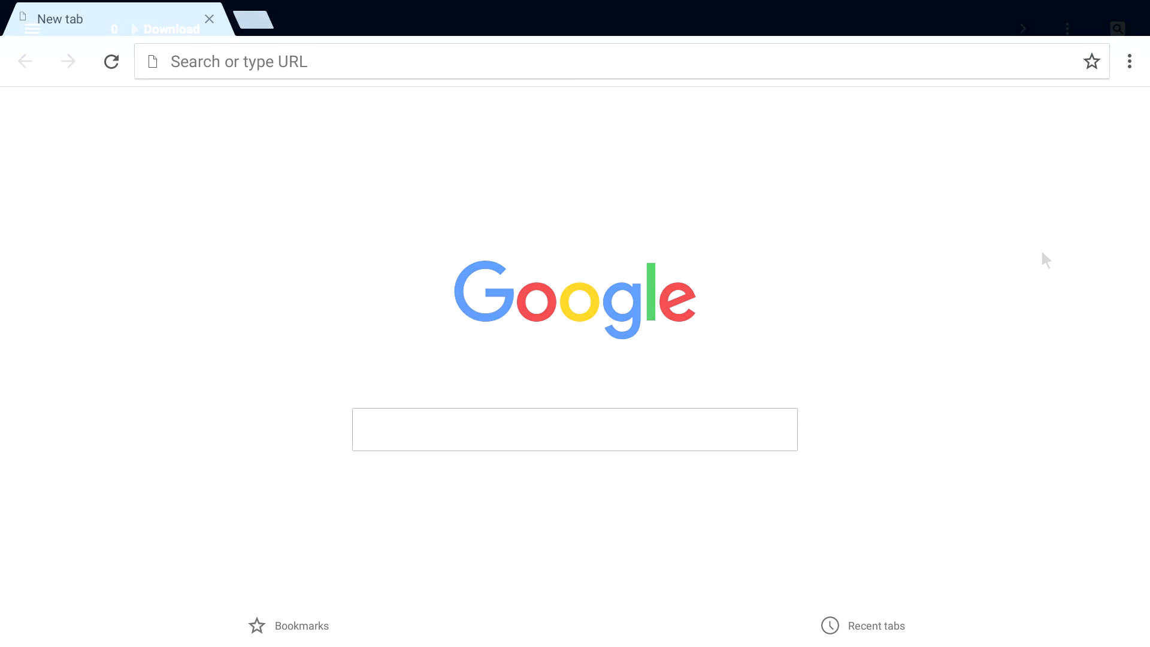
{"action": "key", "text": "Escape"}
{"action": "key", "text": "Escape"}
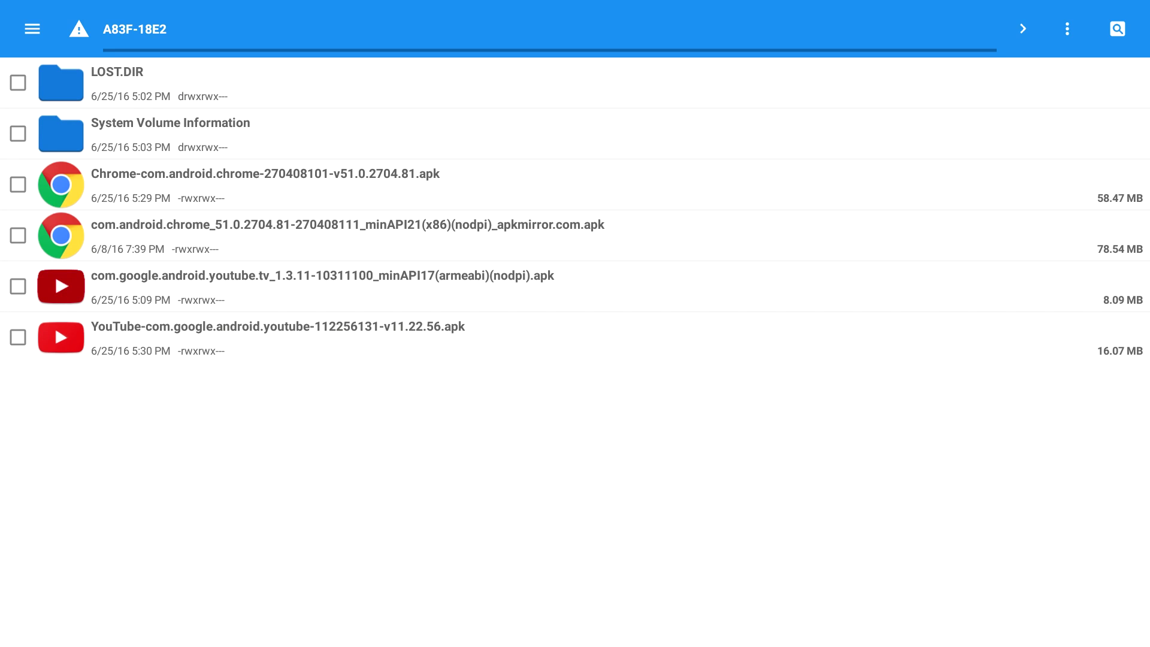
{"action": "key", "text": "Escape"}
{"action": "key", "text": "Escape"}
{"action": "key", "text": "Escape"}
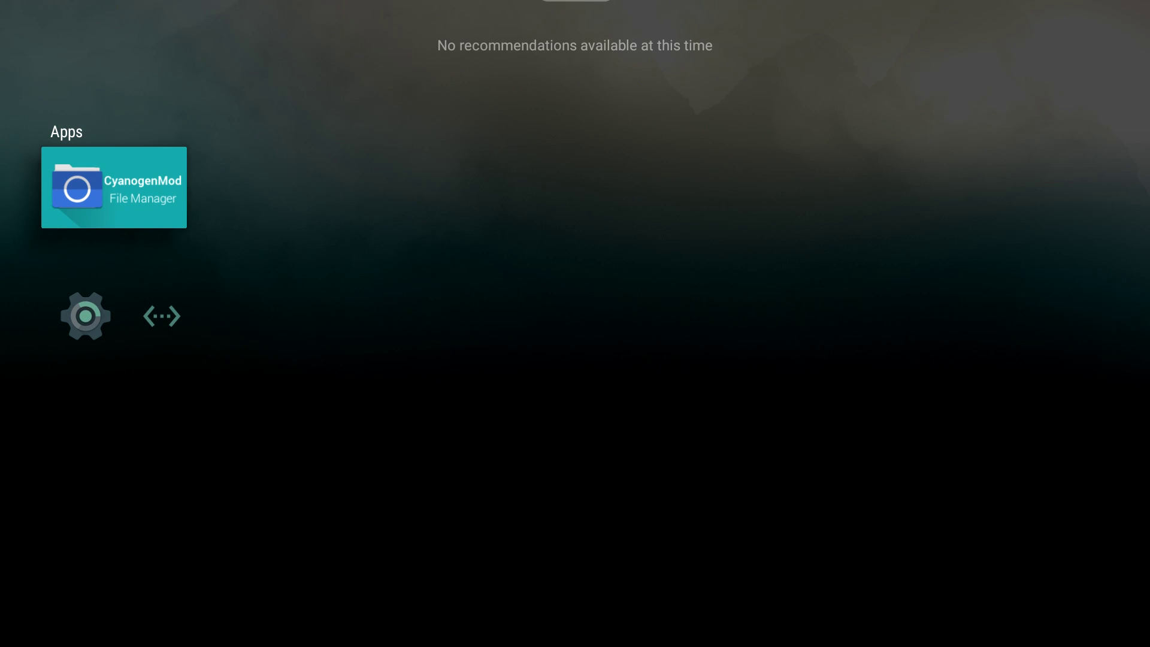
On the home screen, move focus between search, Settings and the CyanogenMod File Manager tile
{"action": "key", "text": "Up"}
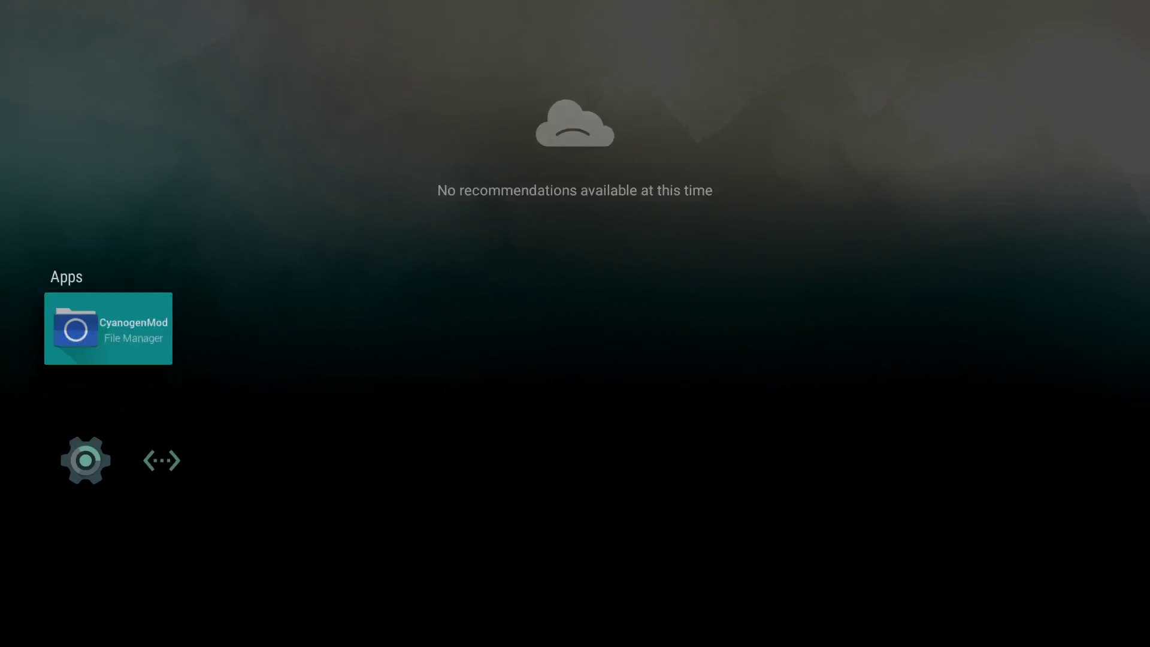
{"action": "key", "text": "Down"}
{"action": "key", "text": "Up"}
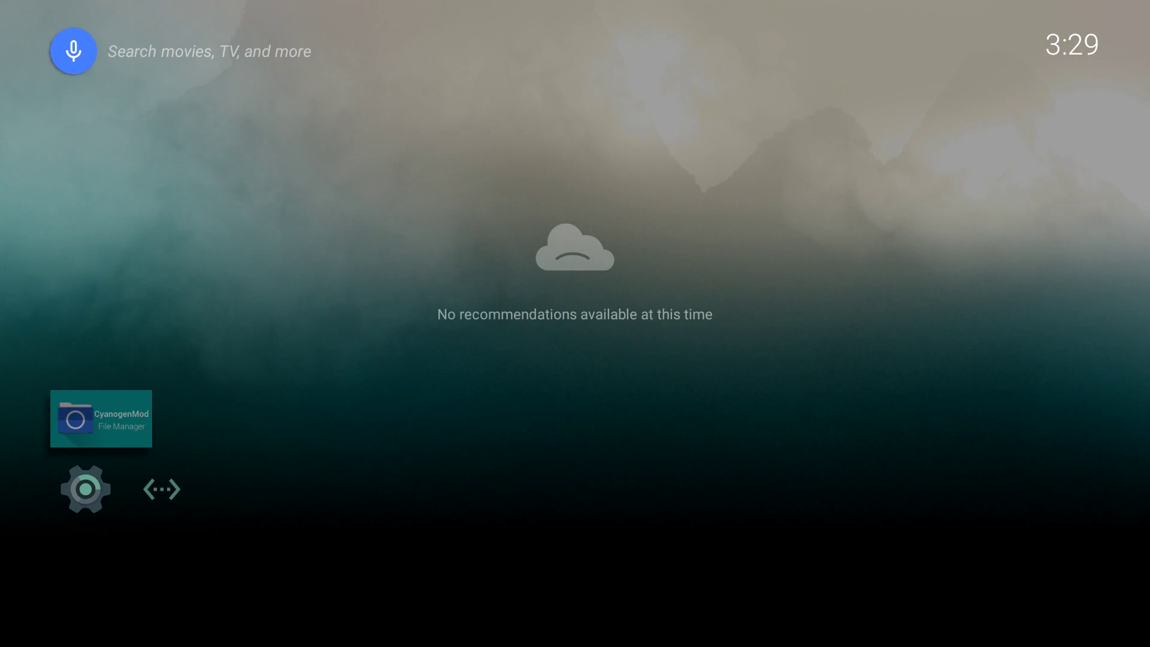
{"action": "key", "text": "Down"}
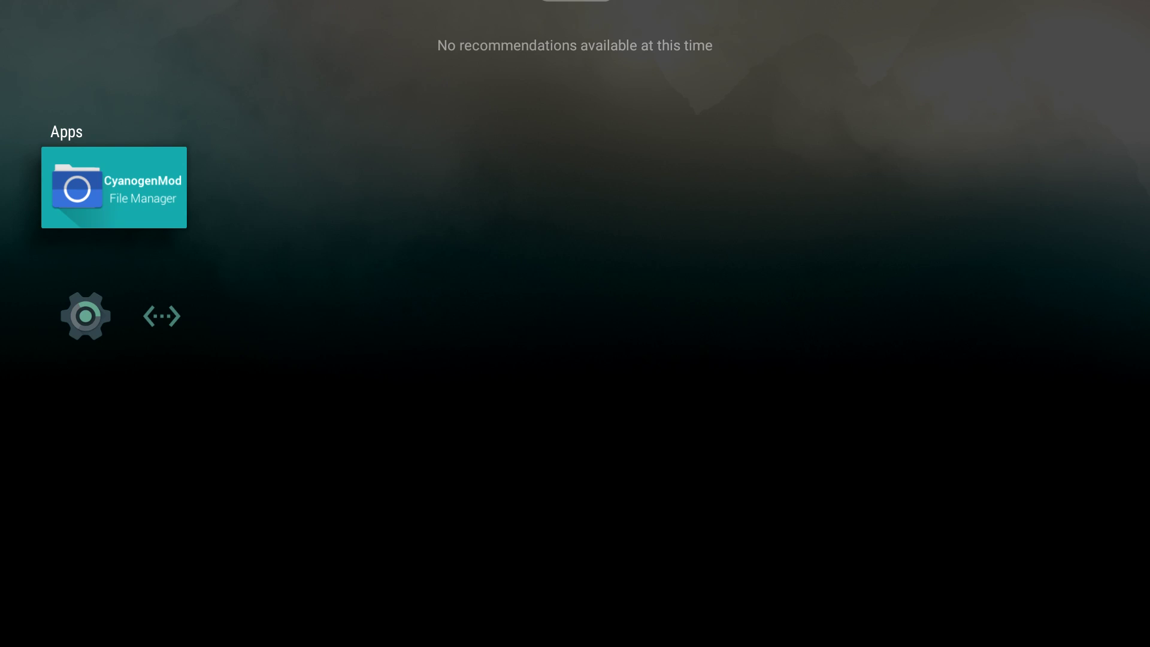
{"action": "key", "text": "Down"}
{"action": "key", "text": "Up"}
{"action": "key", "text": "Down"}
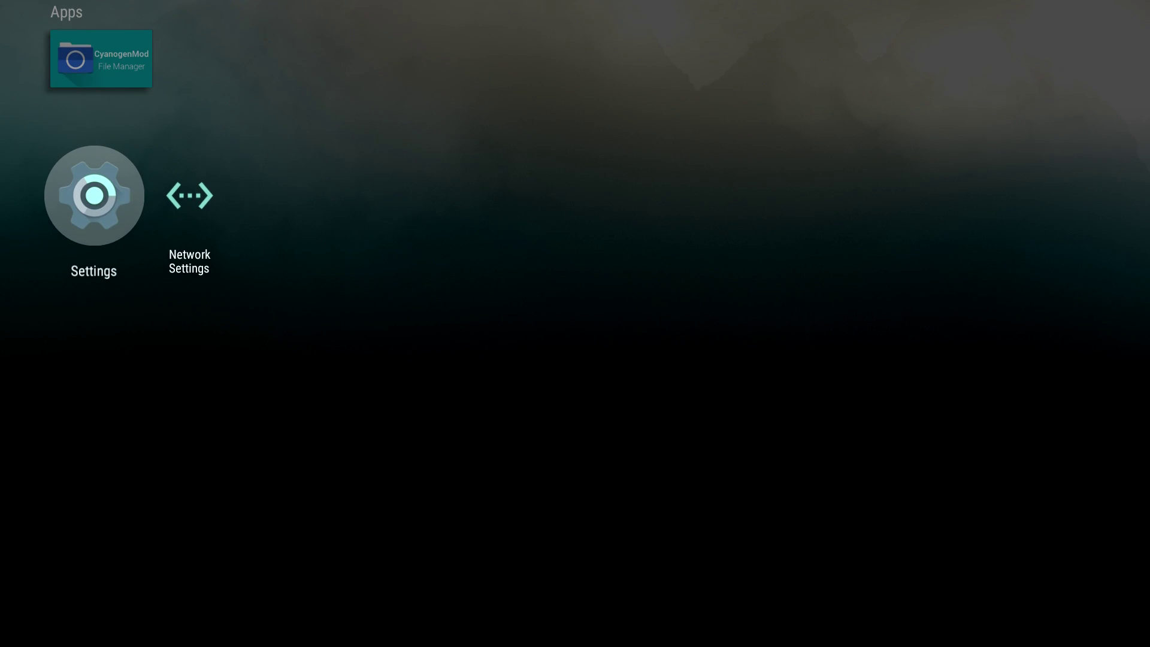
{"action": "key", "text": "Return"}
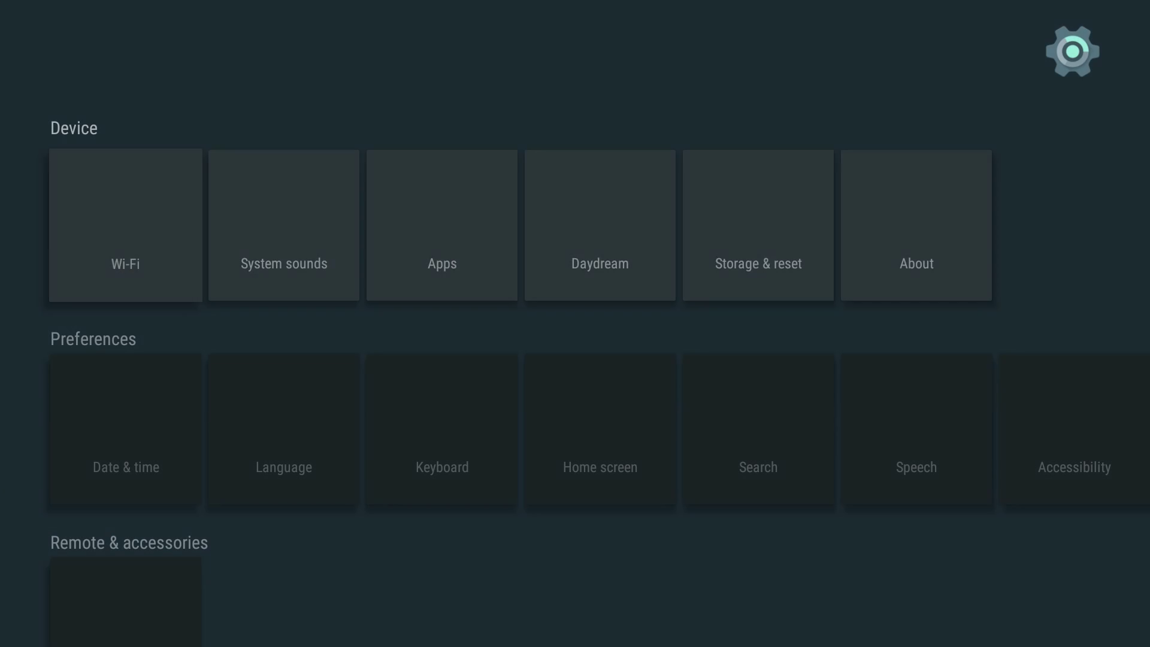
{"action": "key", "text": "Right"}
{"action": "key", "text": "Right"}
{"action": "key", "text": "Return"}
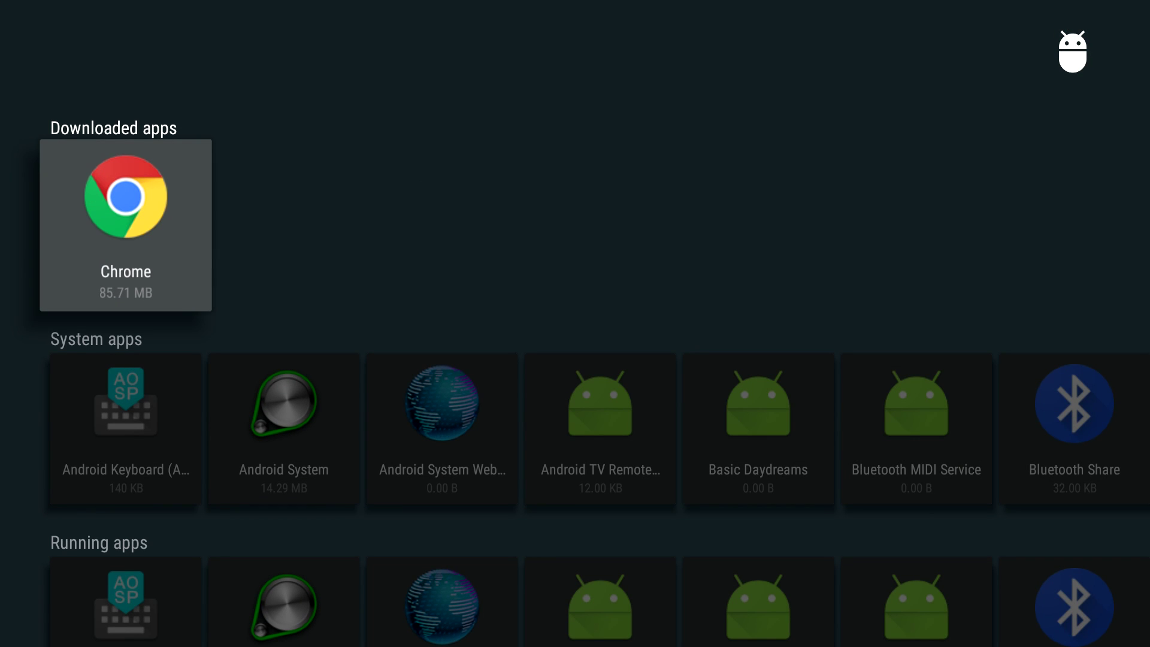
{"action": "key", "text": "Return"}
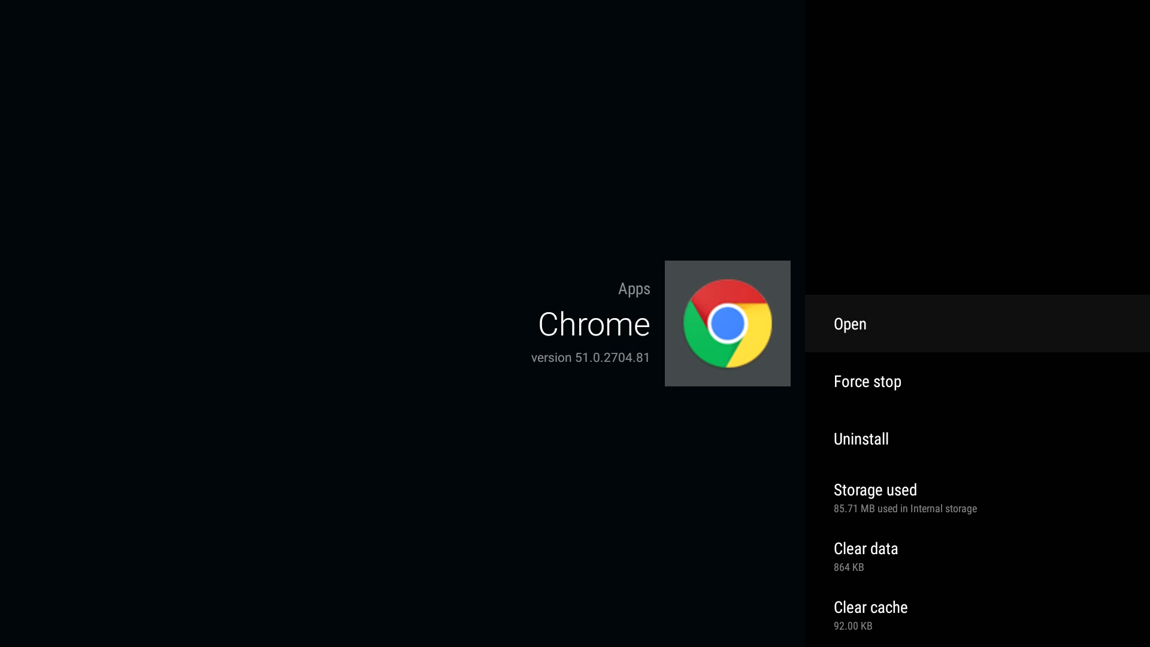
{"action": "key", "text": "Return"}
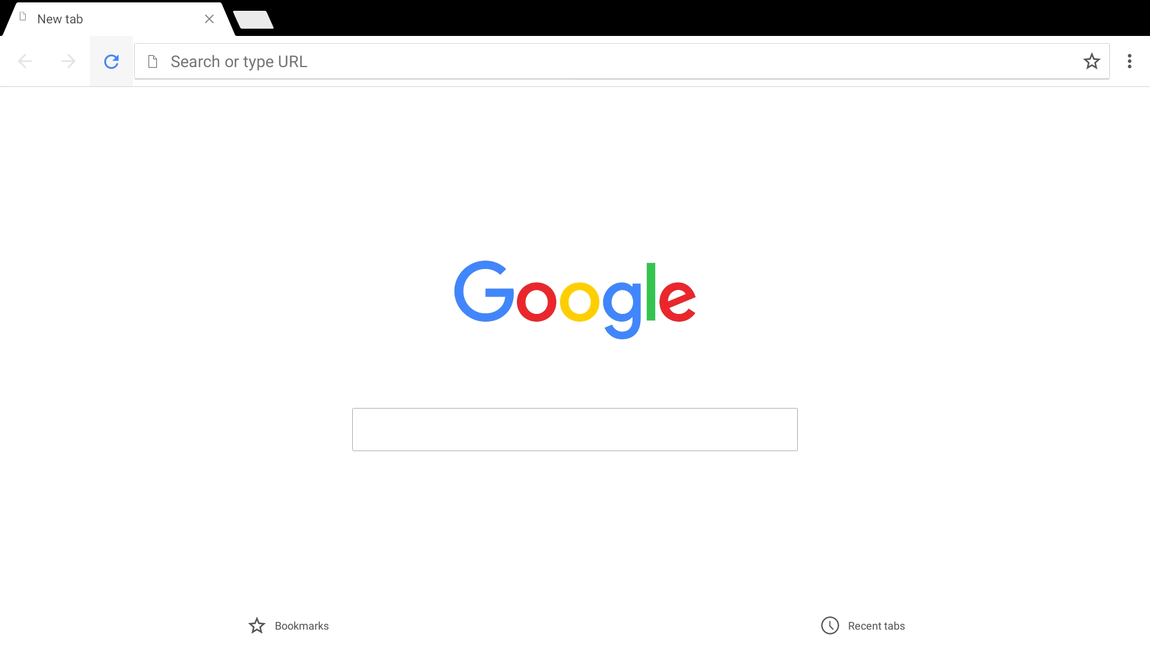